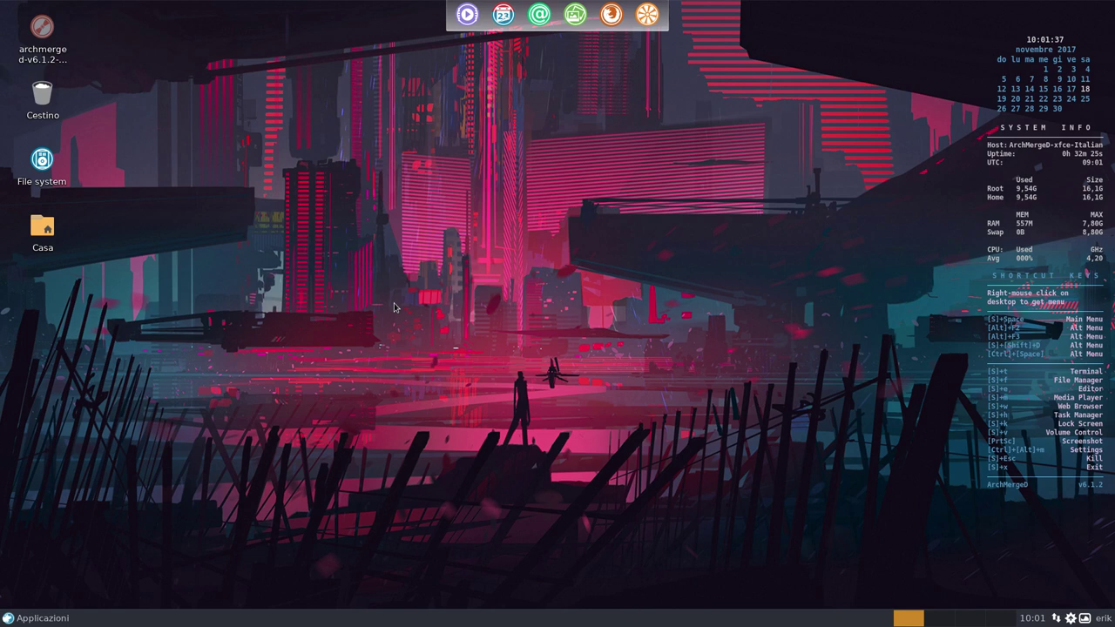
# - Deselect the archmerge launcher, then open and close the Applicazioni menu
pyautogui.click(43, 31)
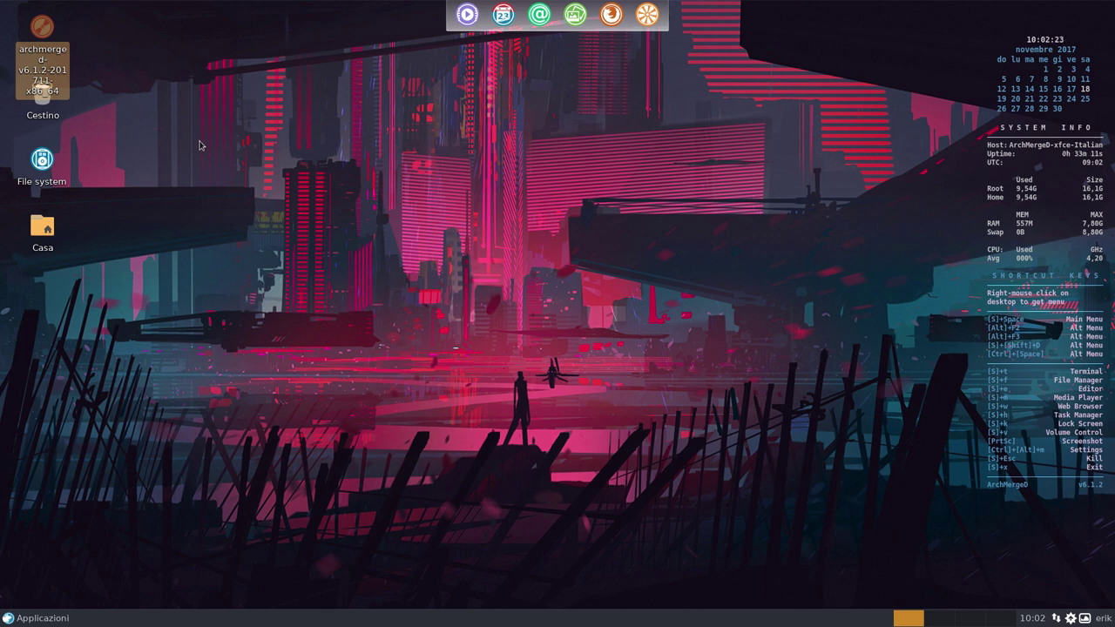
pyautogui.click(200, 144)
pyautogui.click(41, 37)
pyautogui.press('super+space')
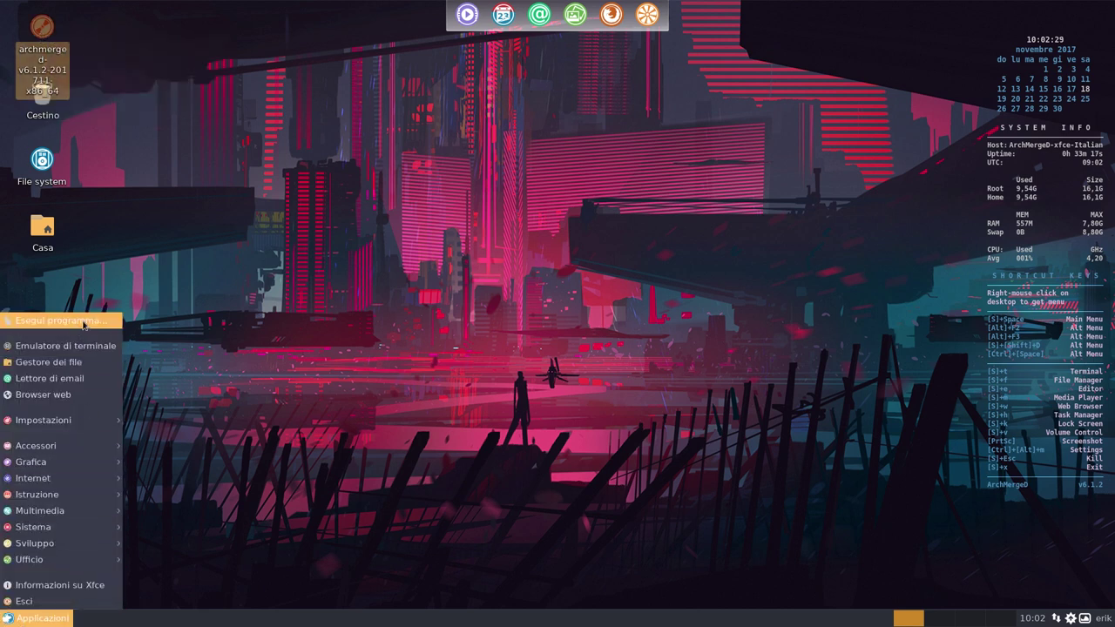
pyautogui.click(311, 286)
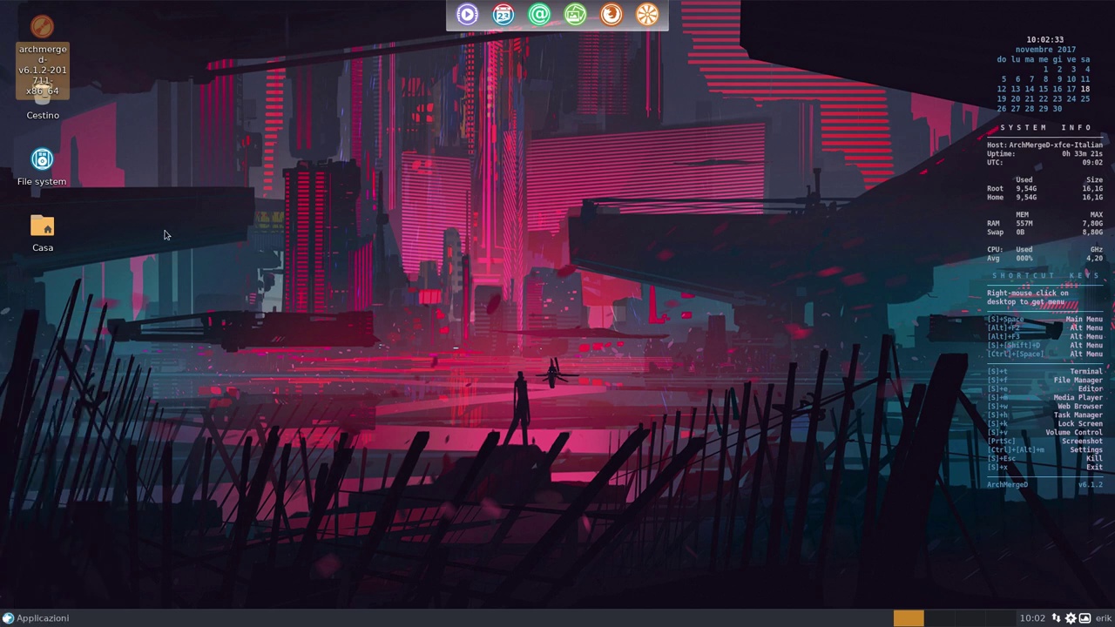
# - Select and deselect the Casa folder, then reopen Applicazioni at Emulatore di terminale
pyautogui.click(110, 262)
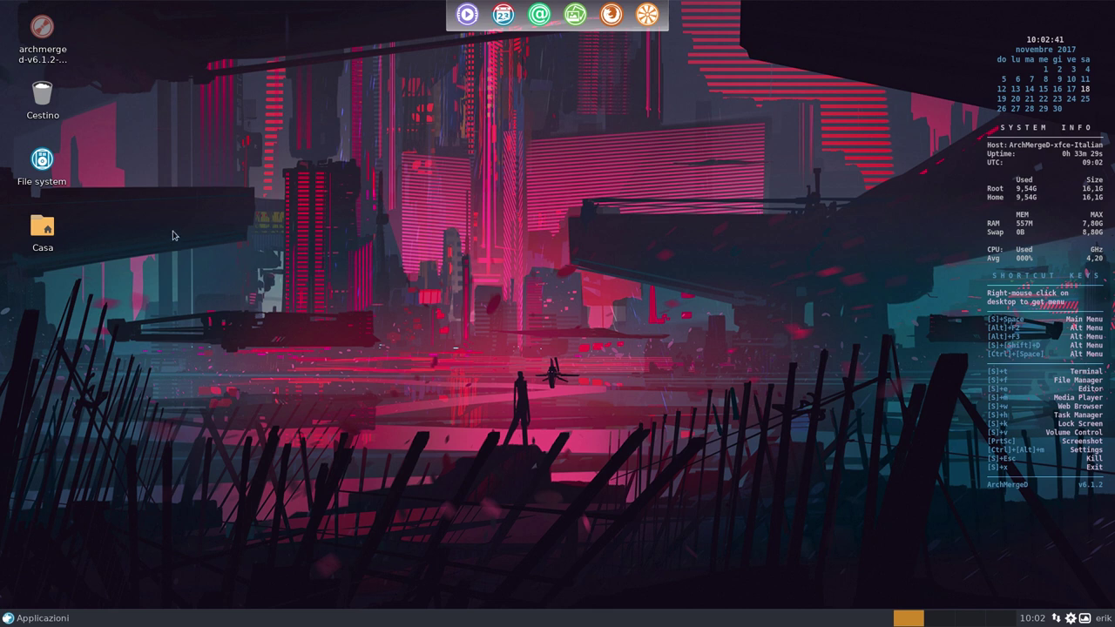
pyautogui.click(42, 228)
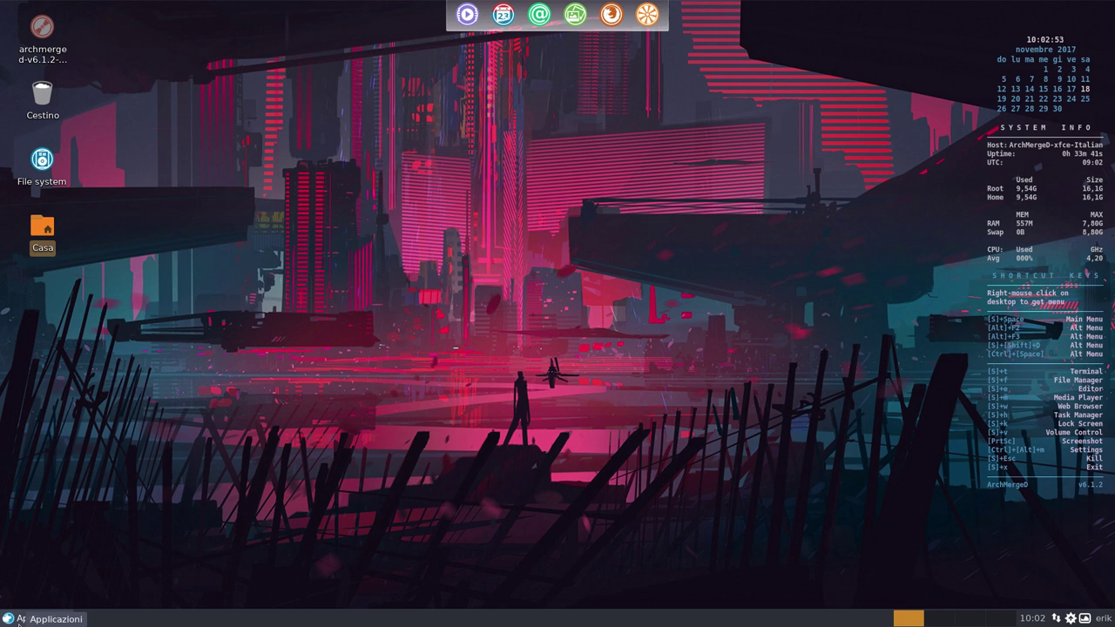
pyautogui.click(67, 593)
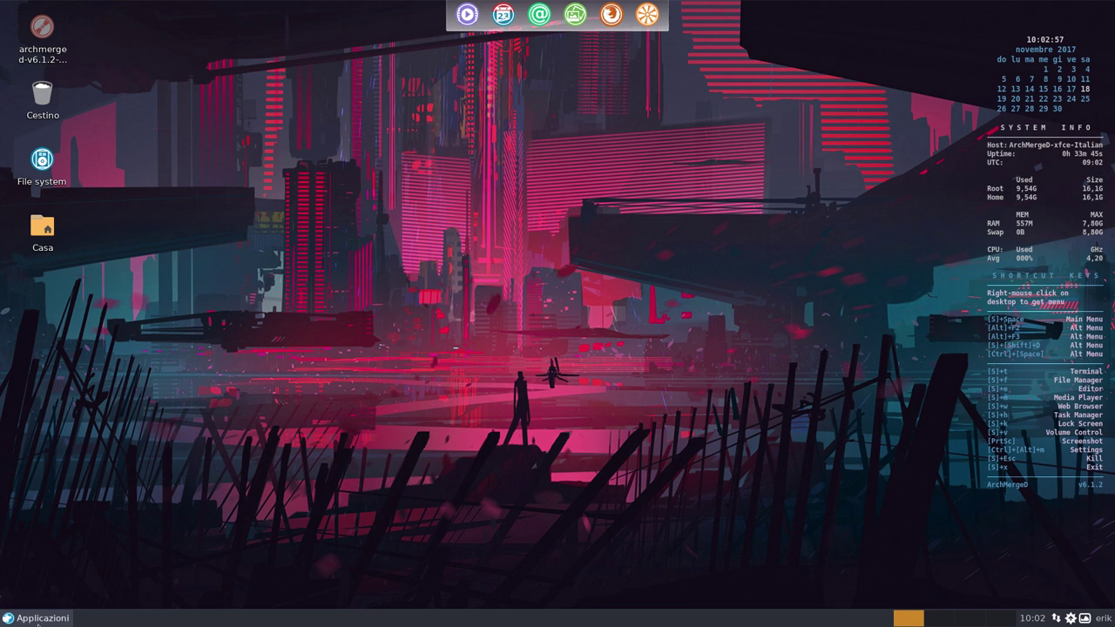
pyautogui.click(39, 620)
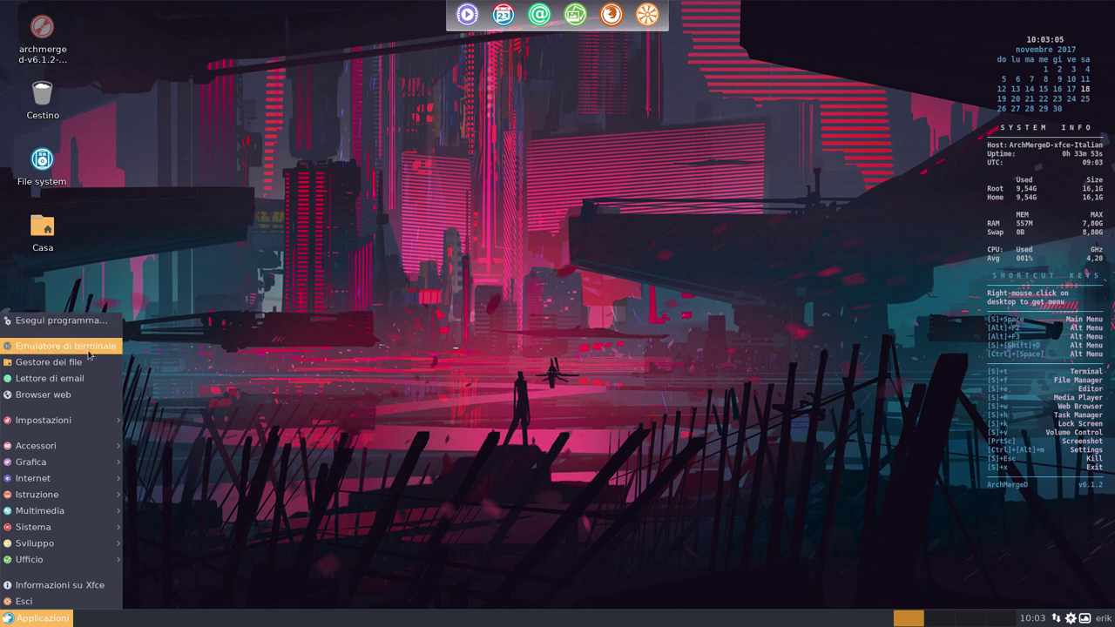
# - Launch the termite terminal, drag it to the screen centre, and close it
pyautogui.click(74, 348)
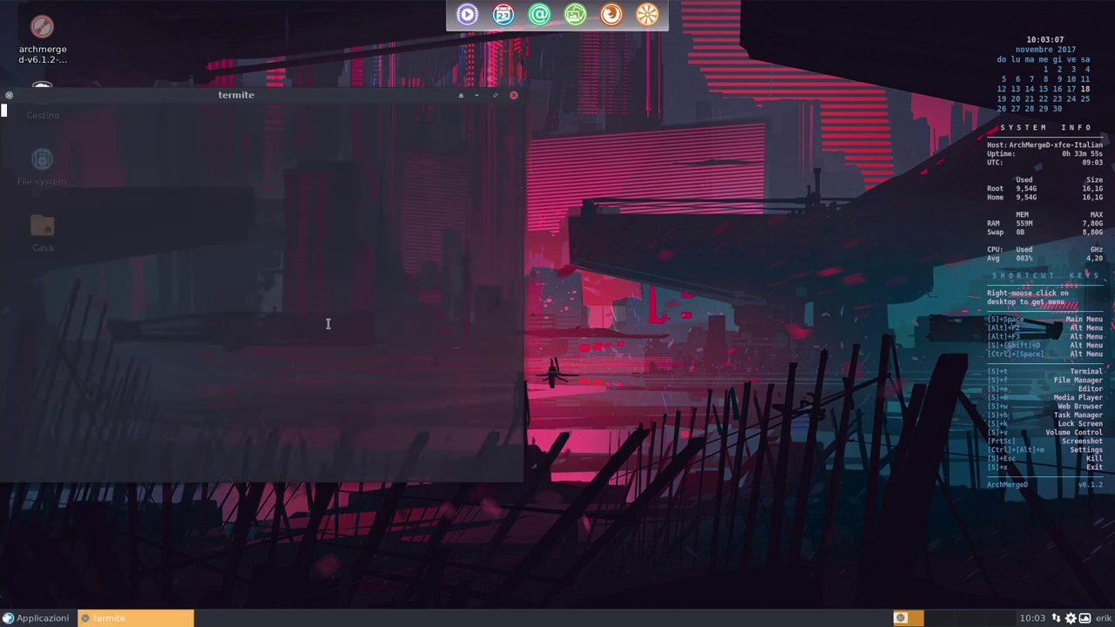
pyautogui.moveTo(301, 100); pyautogui.dragTo(548, 100)
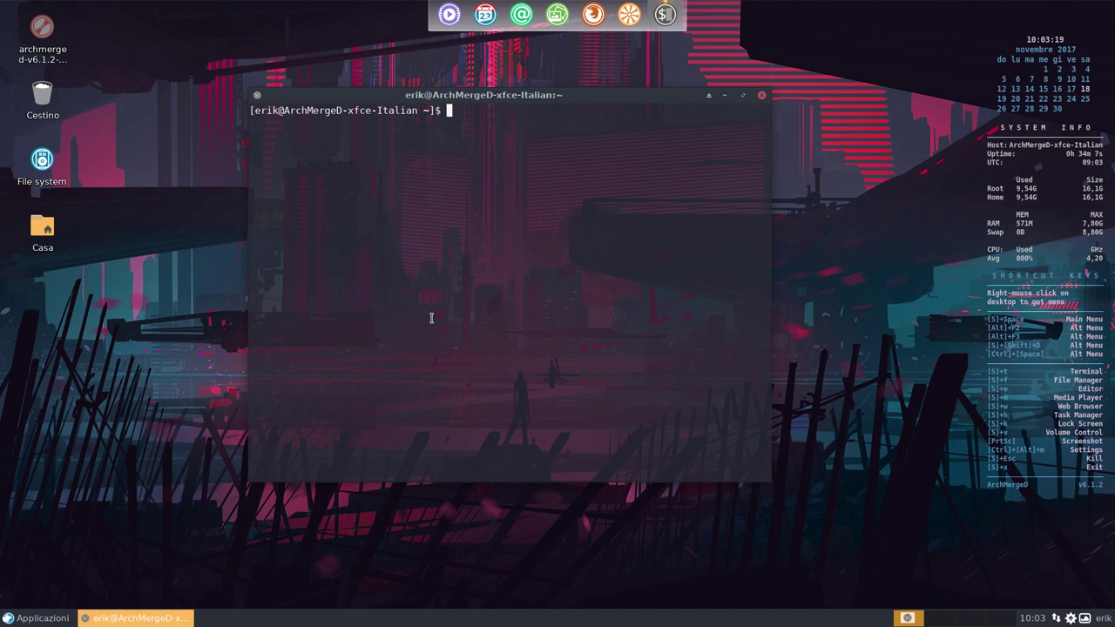
pyautogui.click(761, 97)
# - Open Applicazioni preferite at the Utilità tab and list the terminal emulator choices
pyautogui.click(46, 621)
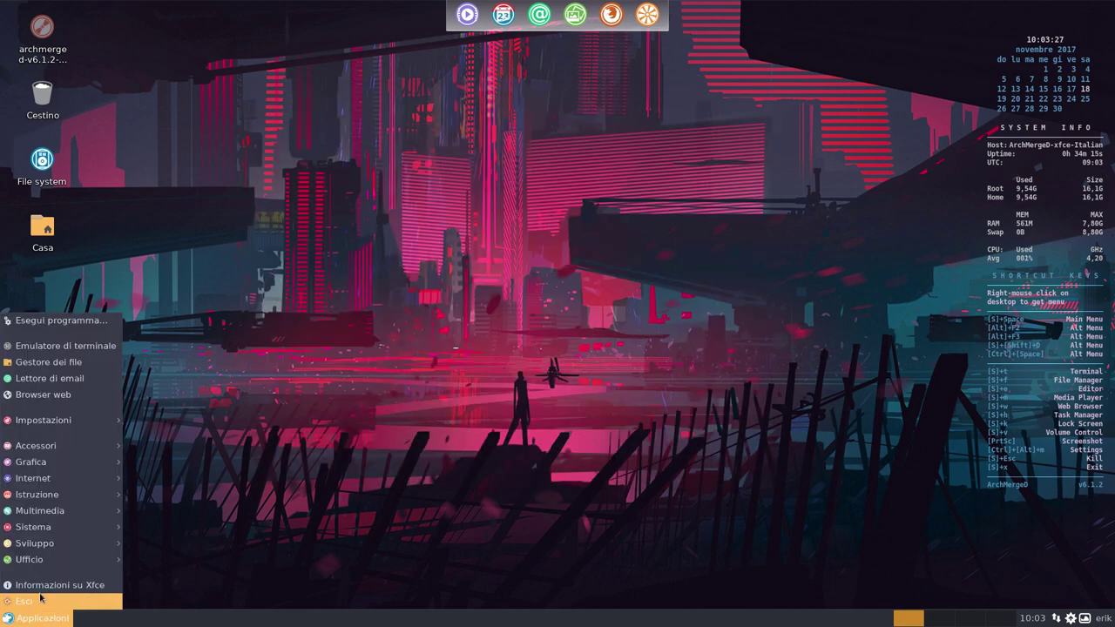
pyautogui.moveTo(53, 420)
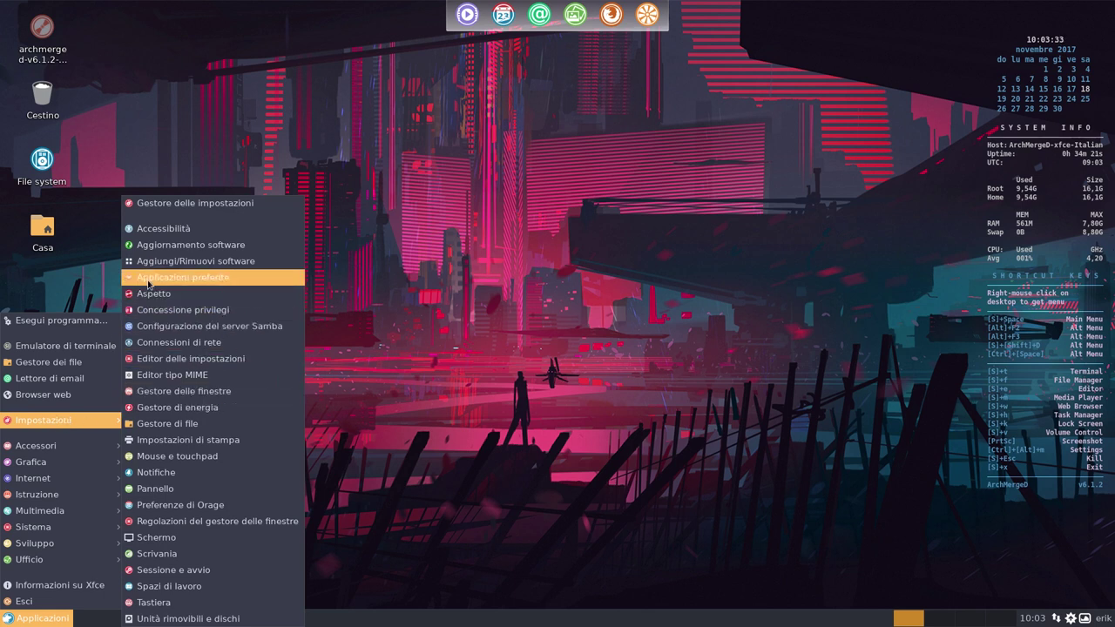
pyautogui.click(213, 283)
pyautogui.click(493, 236)
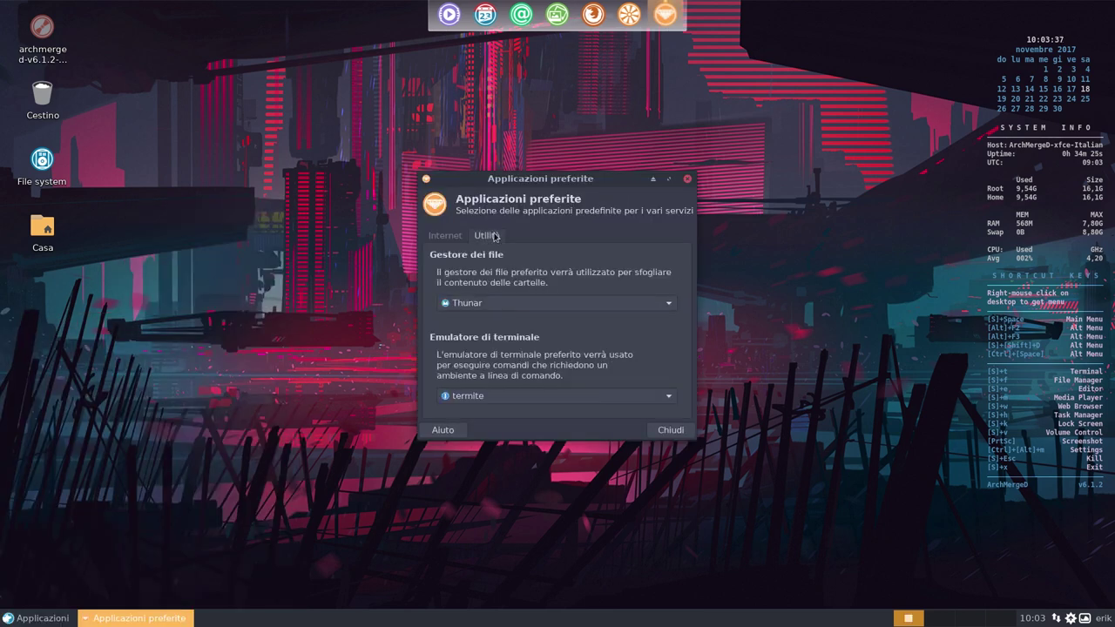
pyautogui.click(497, 397)
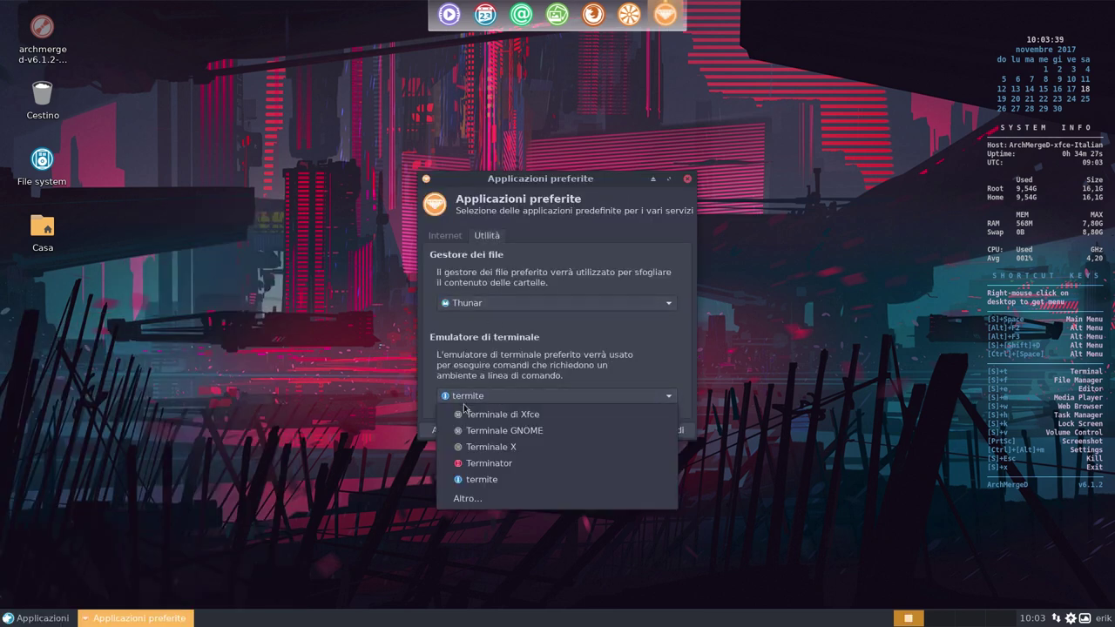
# - Set a custom terminal command of plain 'termite', dropping '%s', and close the settings
pyautogui.click(487, 500)
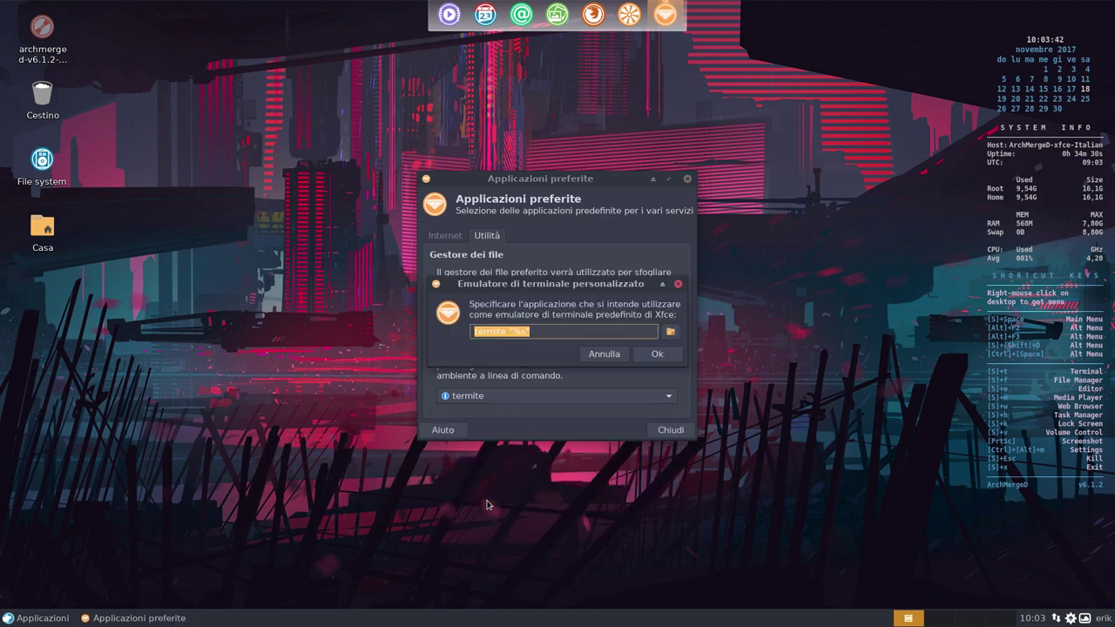
pyautogui.click(537, 332)
pyautogui.moveTo(508, 331); pyautogui.dragTo(571, 333)
pyautogui.press('BackSpace')
pyautogui.press('BackSpace')
pyautogui.press('BackSpace')
pyautogui.press('BackSpace')
pyautogui.press('BackSpace')
pyautogui.press('BackSpace')
pyautogui.press('BackSpace')
pyautogui.write('termite')
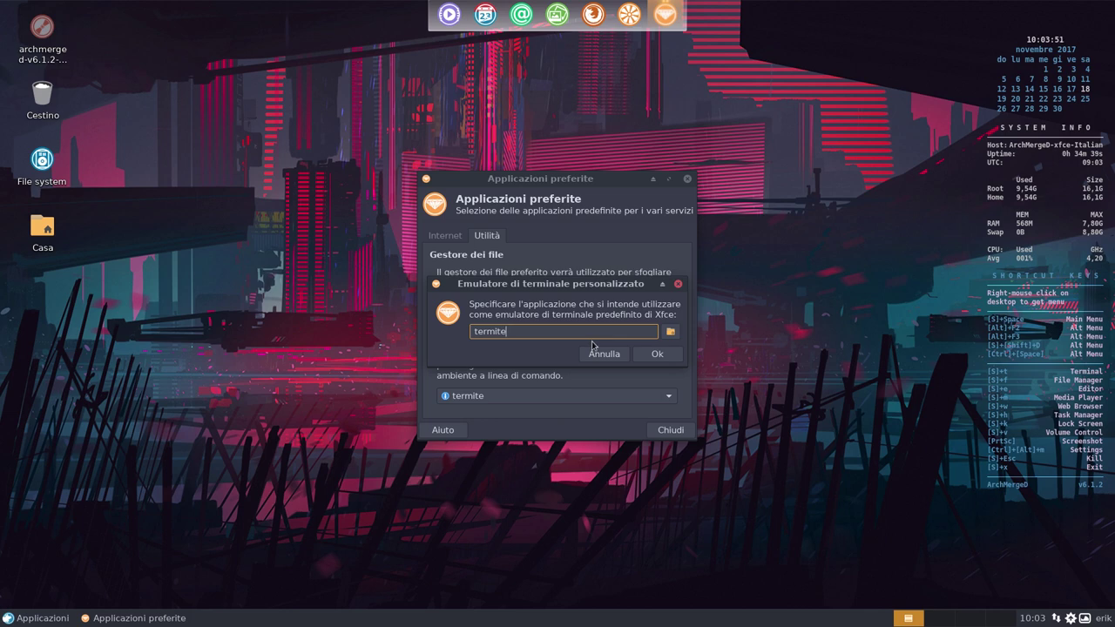
pyautogui.click(652, 354)
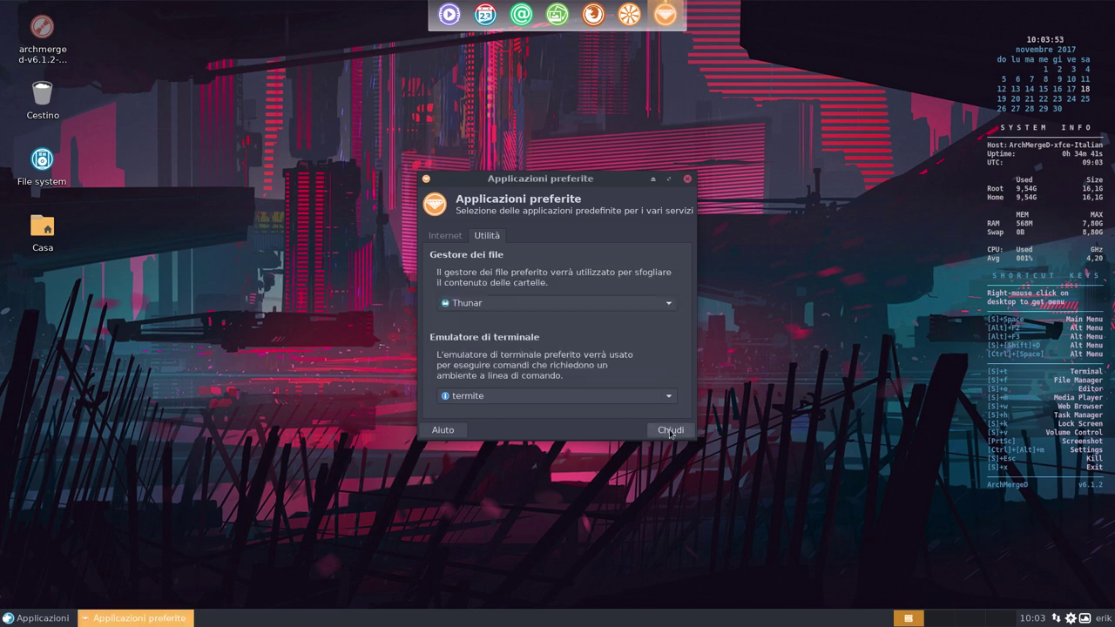
pyautogui.click(664, 431)
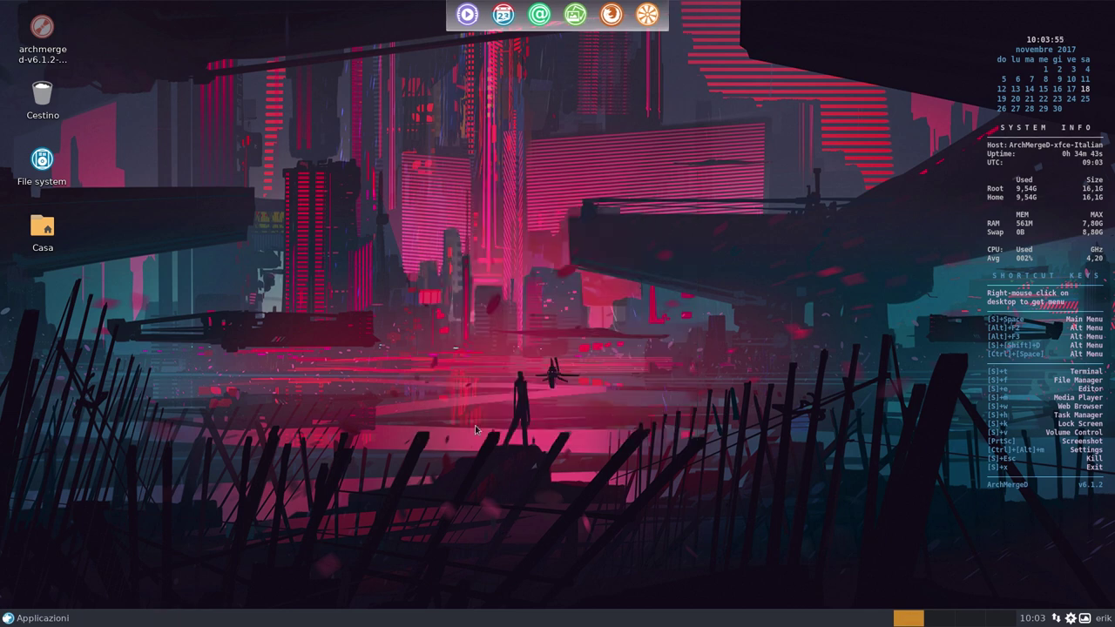
pyautogui.press('super+t')
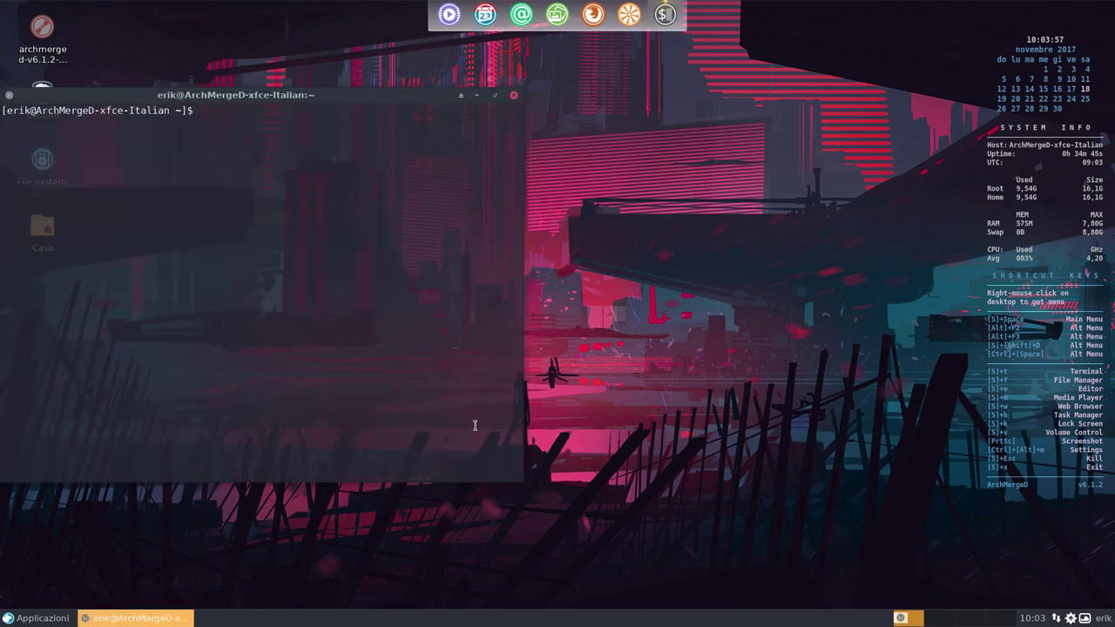
pyautogui.moveTo(288, 101); pyautogui.dragTo(575, 121)
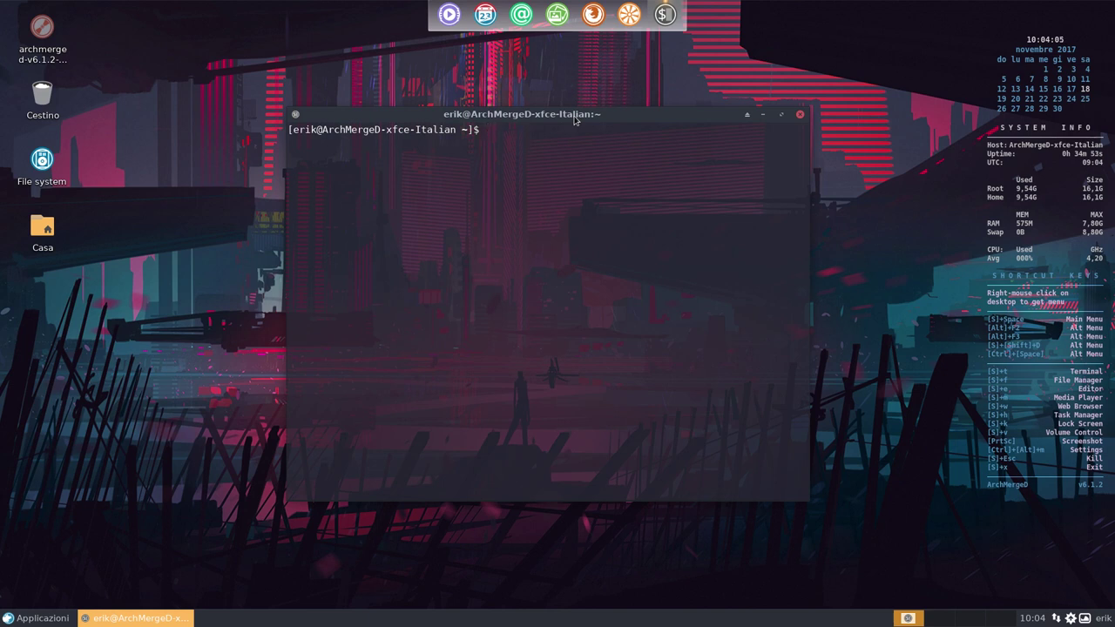
pyautogui.press('super+t')
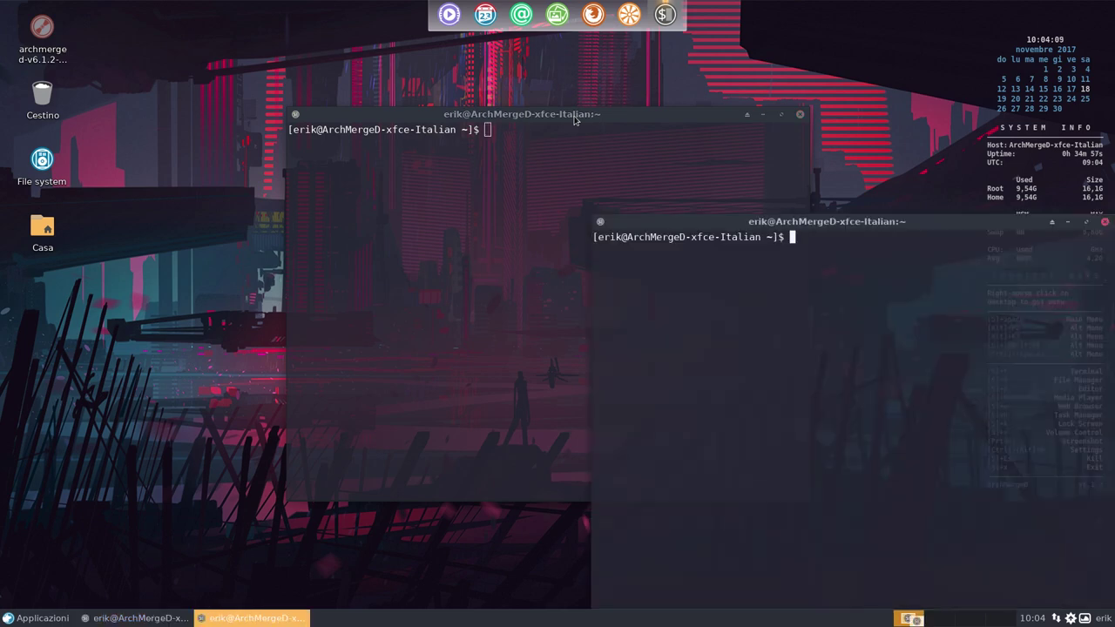
pyautogui.press('super+f')
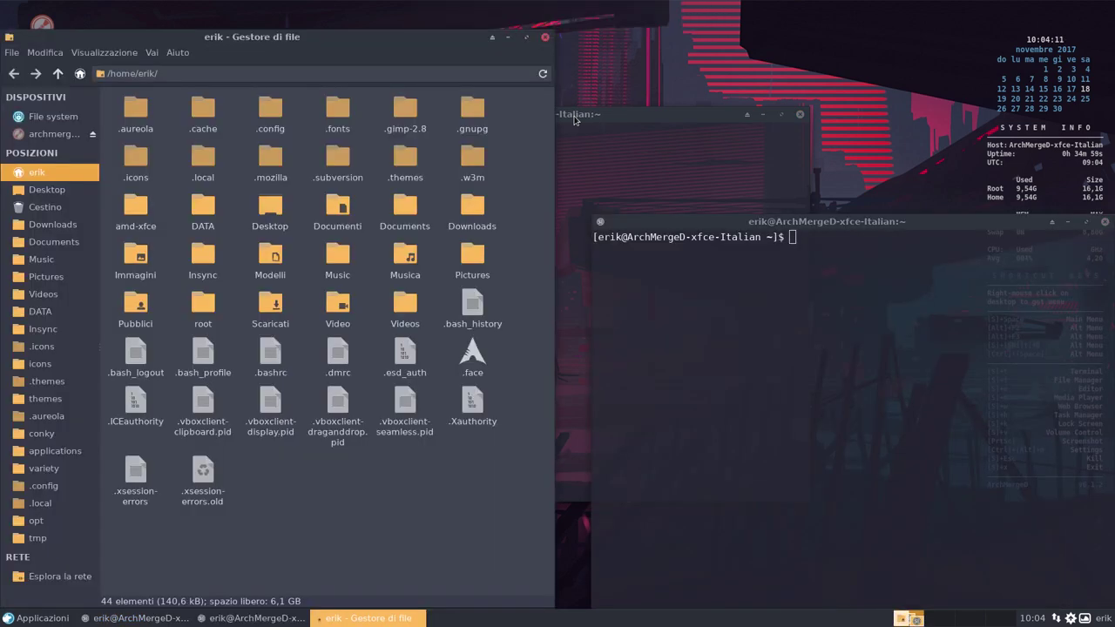
pyautogui.click(545, 37)
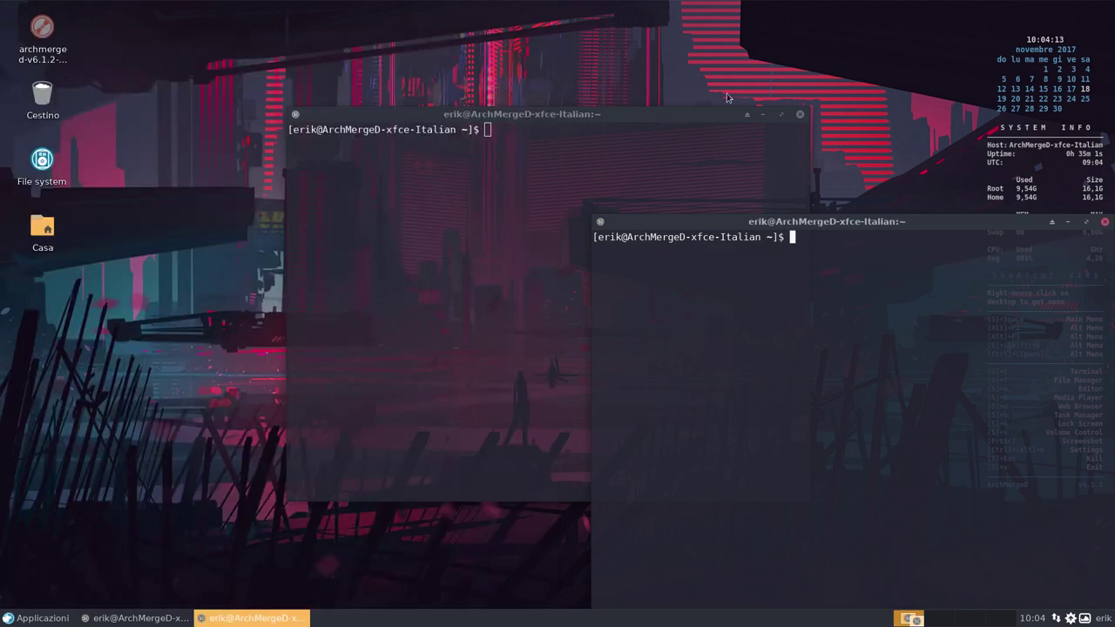
pyautogui.click(799, 115)
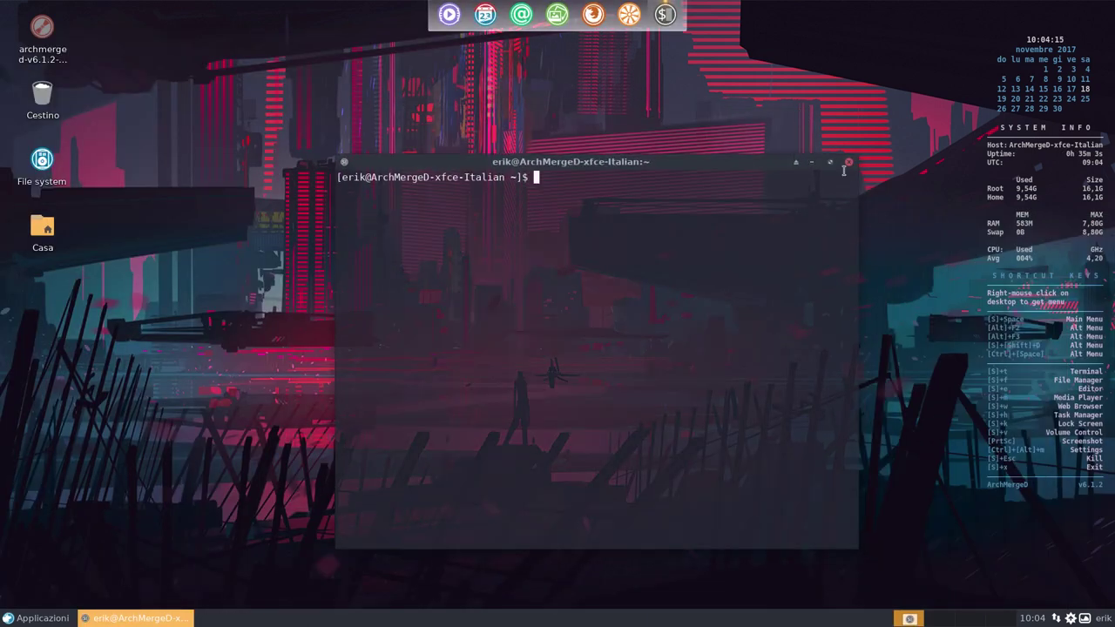
pyautogui.click(848, 163)
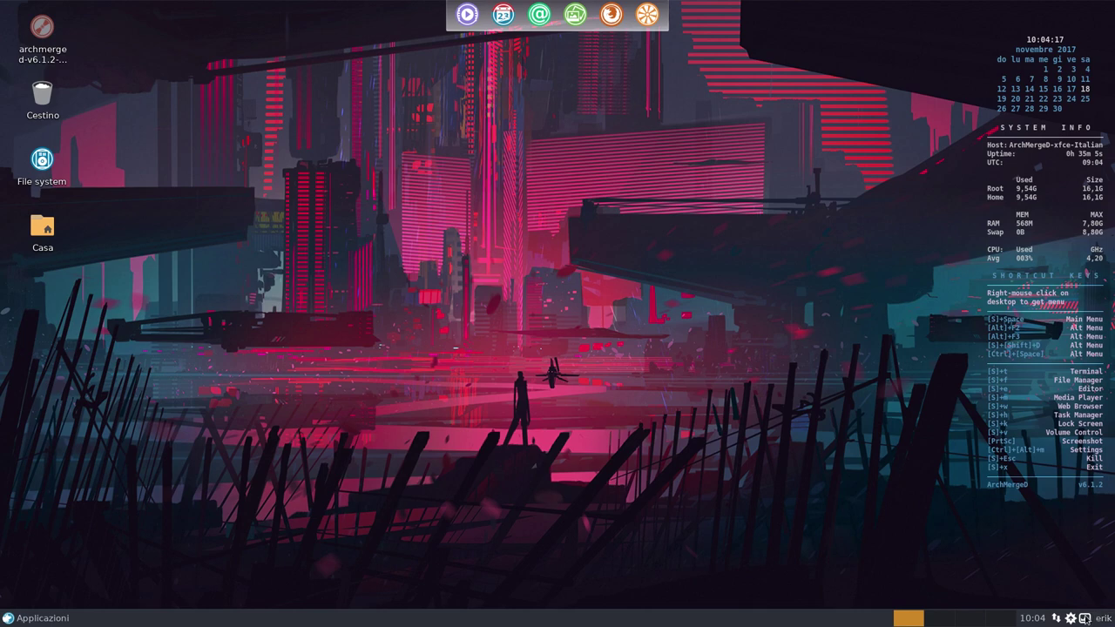
# - Pick the blue telephone-booth thumbnail in Variety's Wallpaper Selector, then close the selector
pyautogui.click(1087, 619)
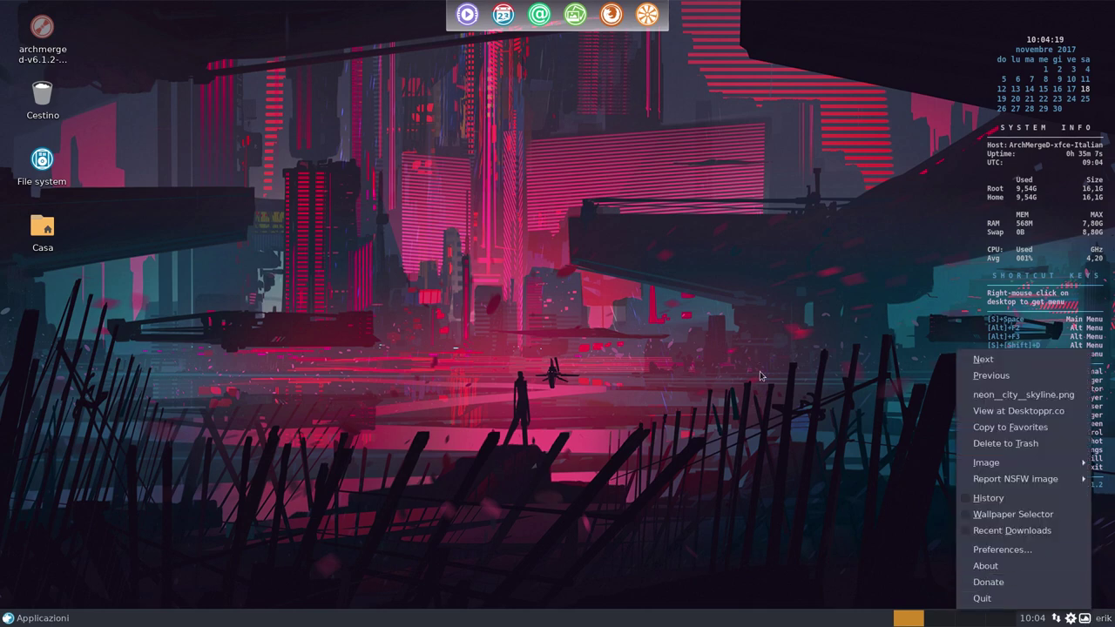
pyautogui.click(1010, 514)
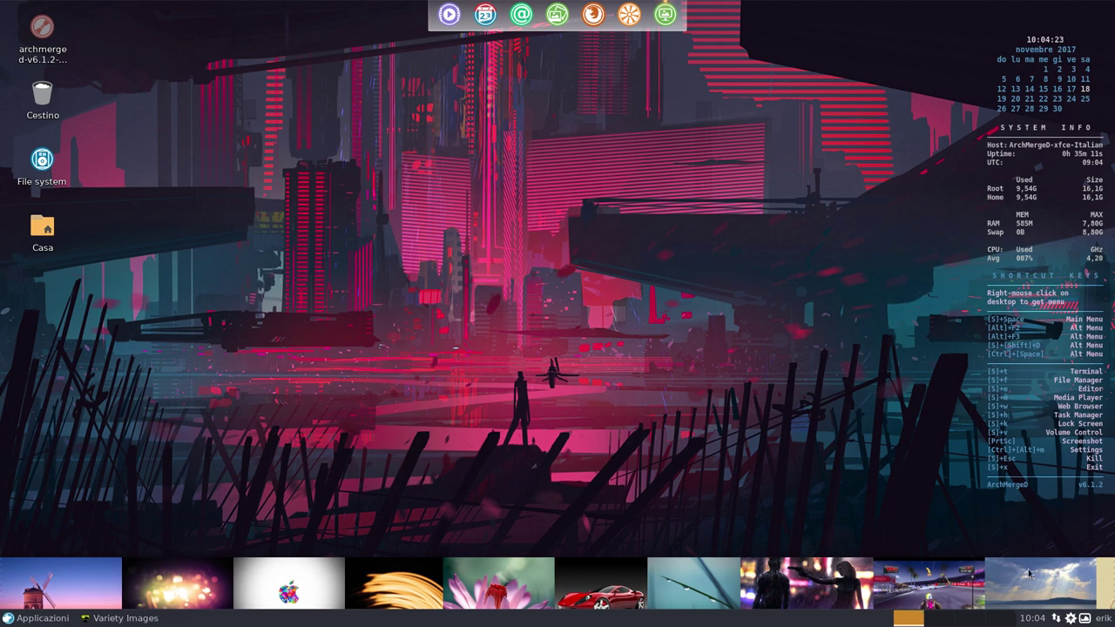
pyautogui.scroll(-3, 615, 598)
pyautogui.scroll(-3, 616, 599)
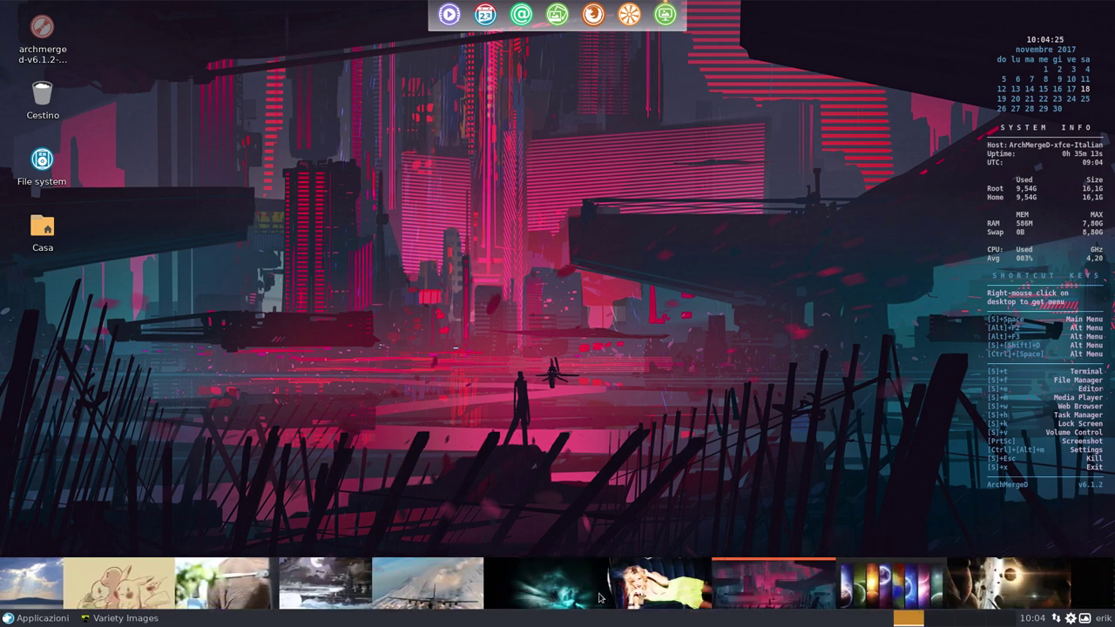
pyautogui.scroll(-3, 615, 599)
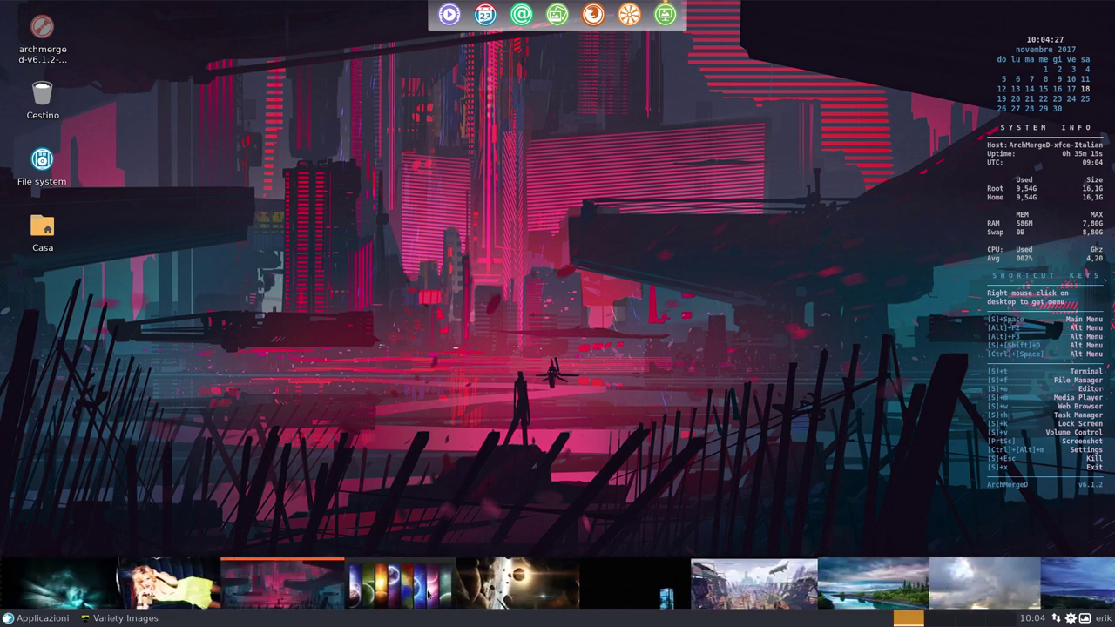
pyautogui.click(649, 602)
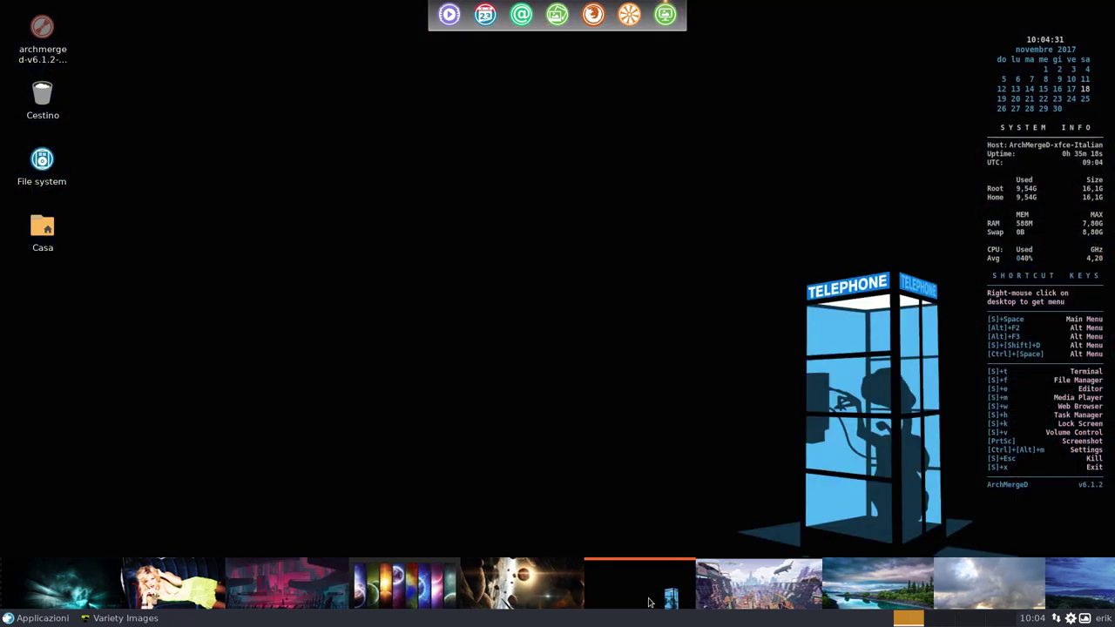
pyautogui.rightClick(462, 390)
pyautogui.rightClick(494, 586)
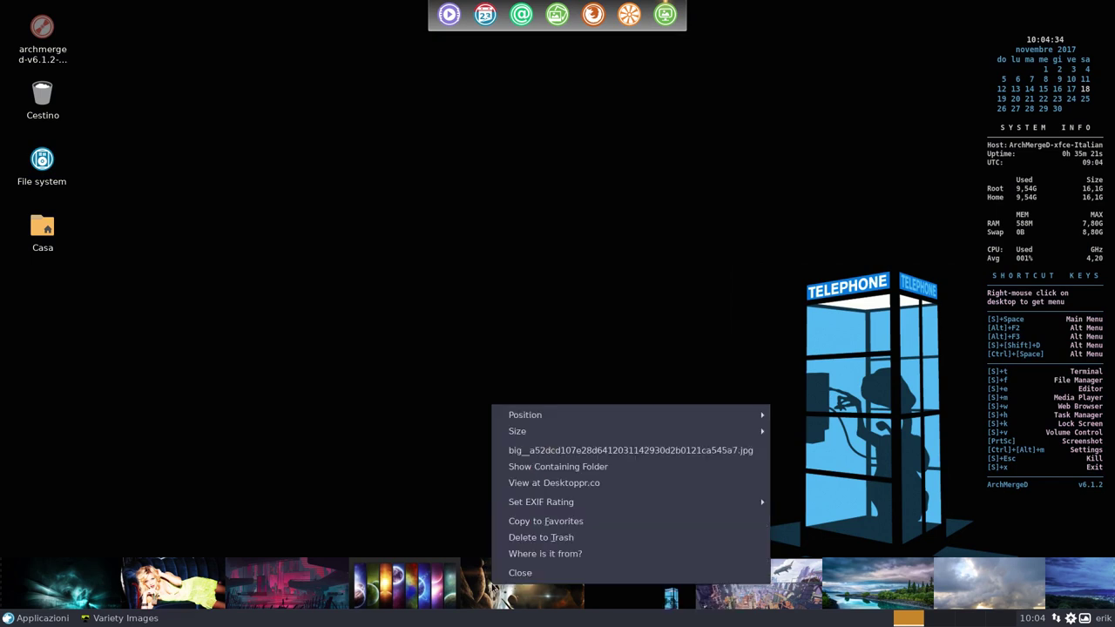
pyautogui.click(527, 573)
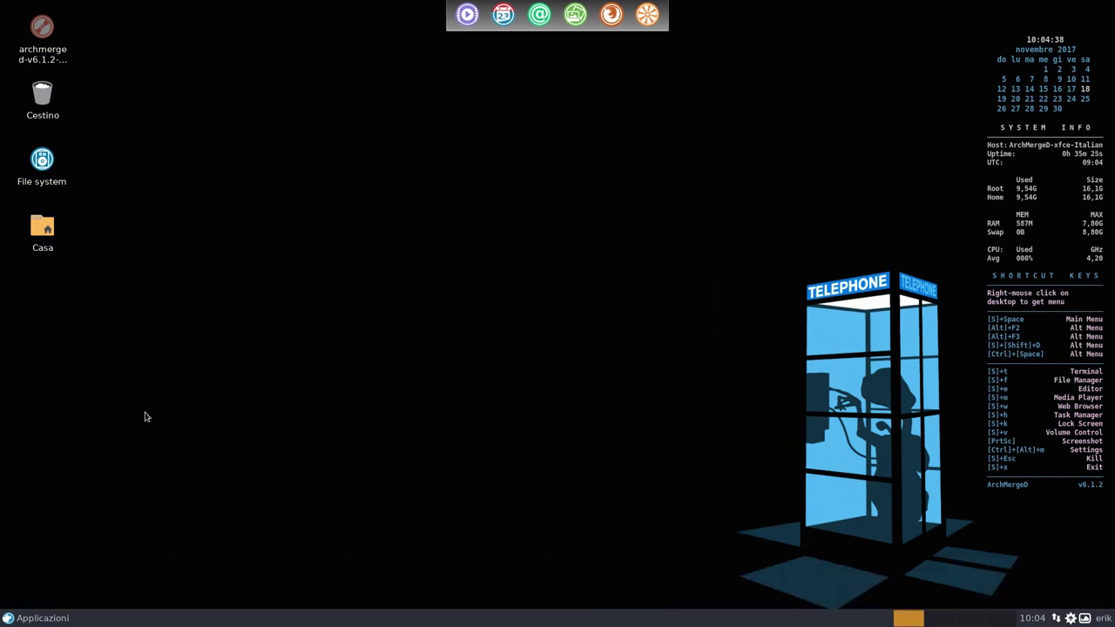
pyautogui.click(40, 620)
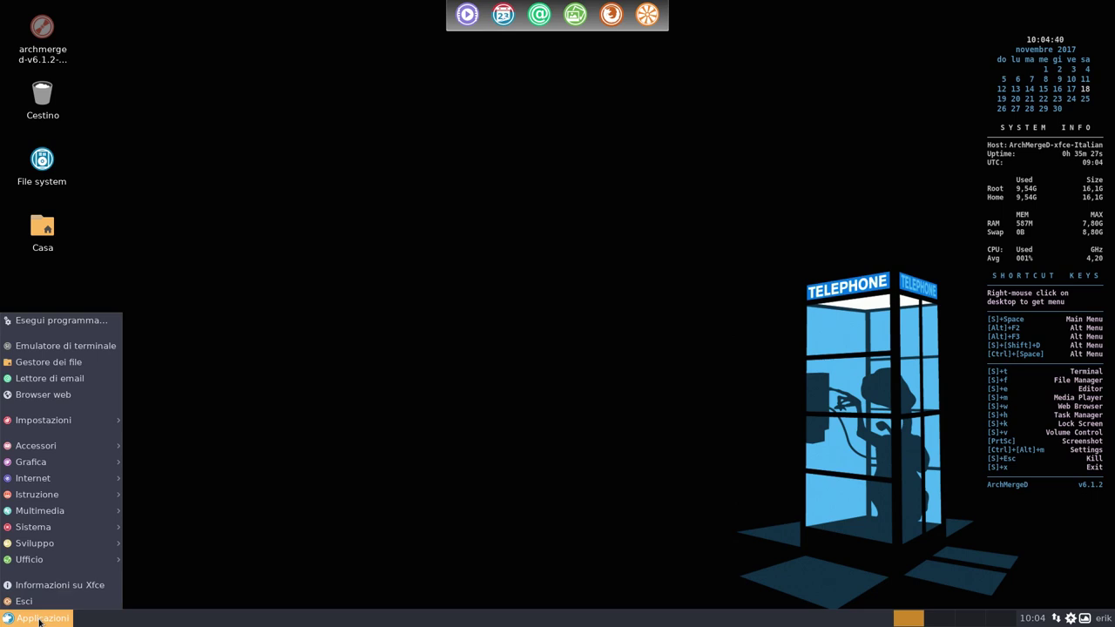
pyautogui.moveTo(53, 420)
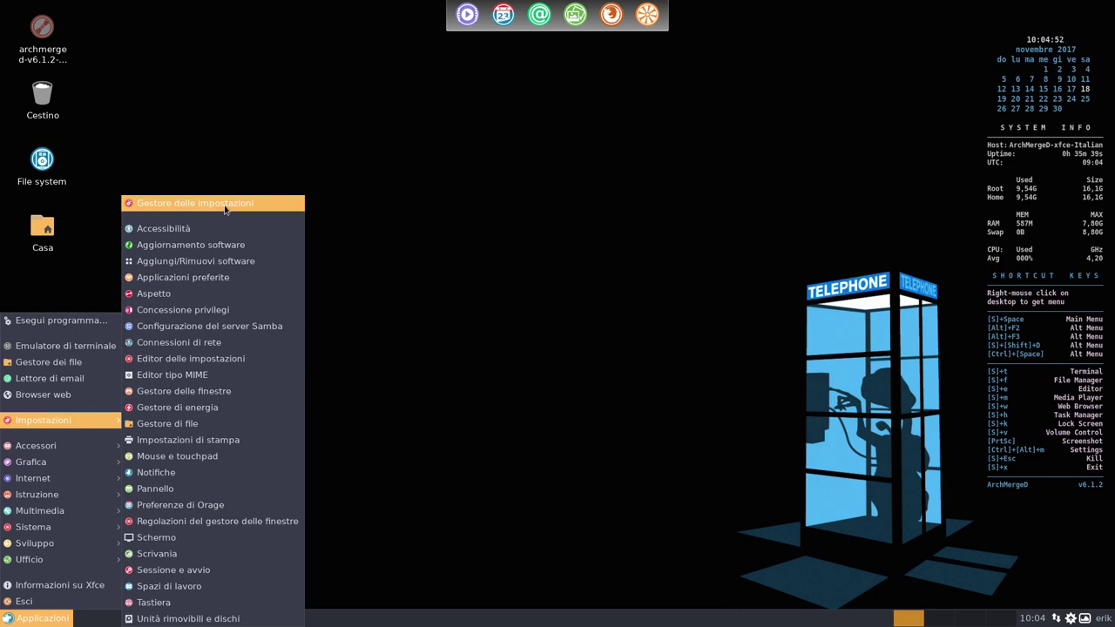
pyautogui.click(225, 207)
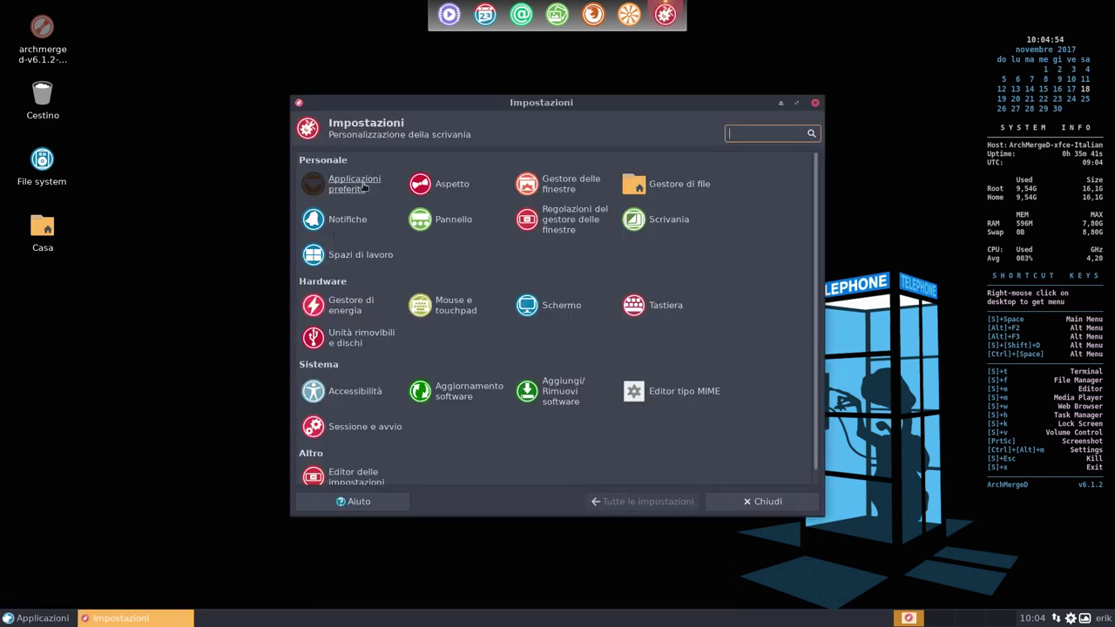
pyautogui.click(447, 193)
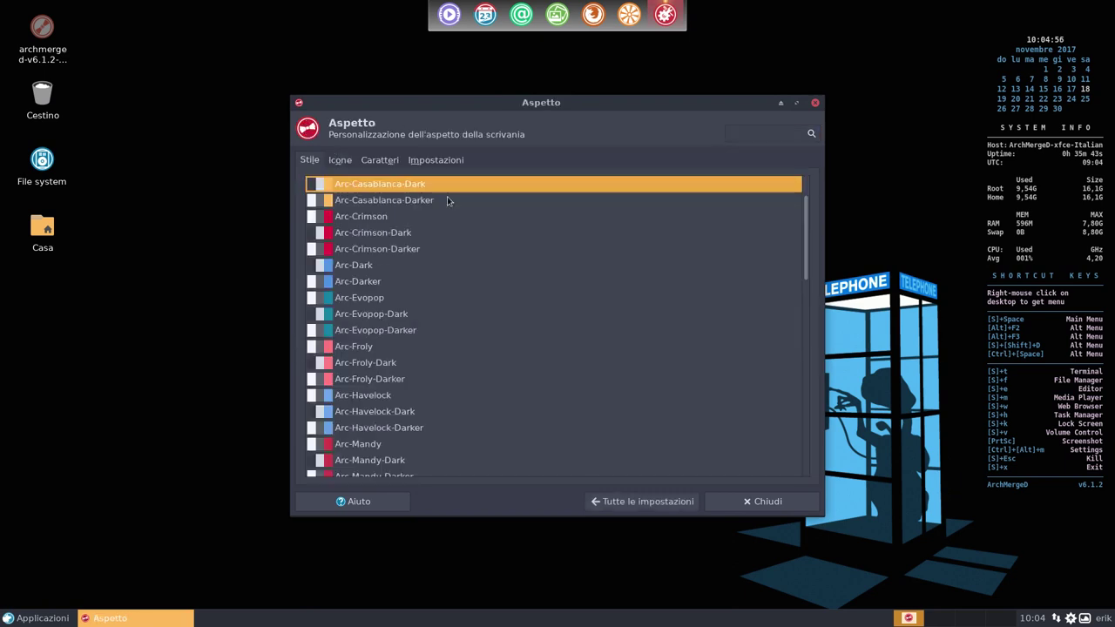
pyautogui.click(610, 503)
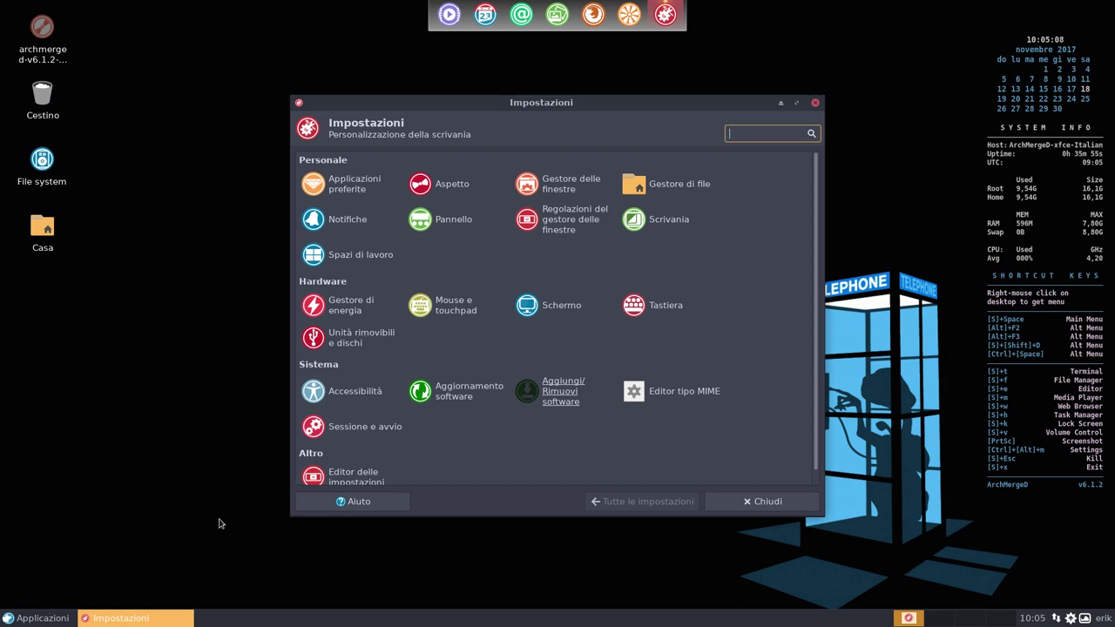
# - Close the settings manager and browse Aspetto's Icone, Caratteri and Impostazioni tabs
pyautogui.click(815, 103)
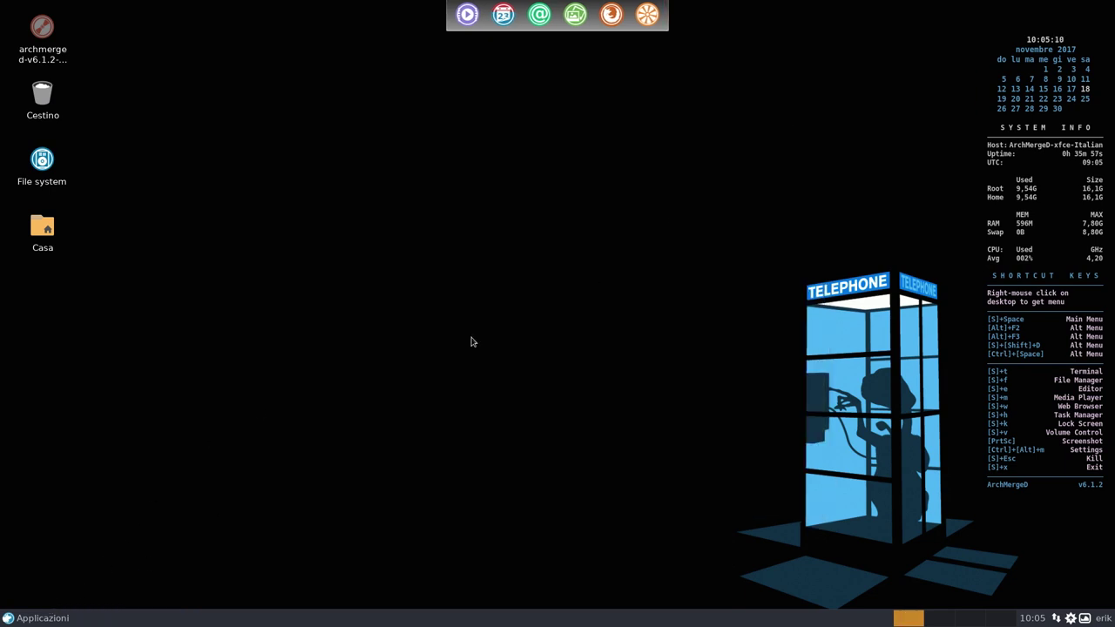
pyautogui.click(58, 610)
pyautogui.moveTo(43, 420)
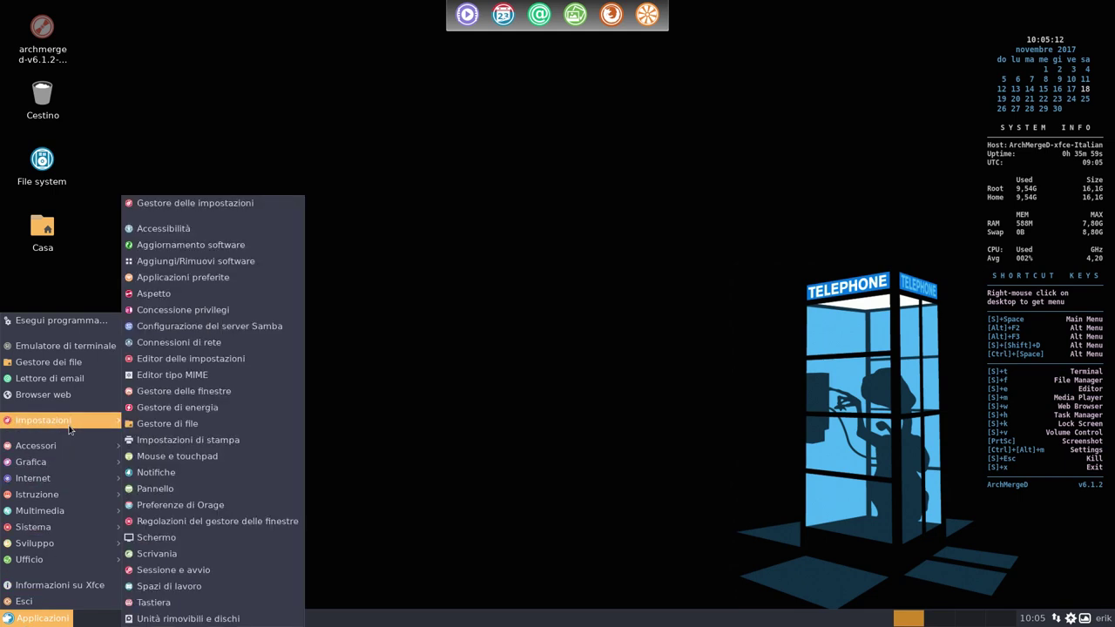
pyautogui.click(206, 294)
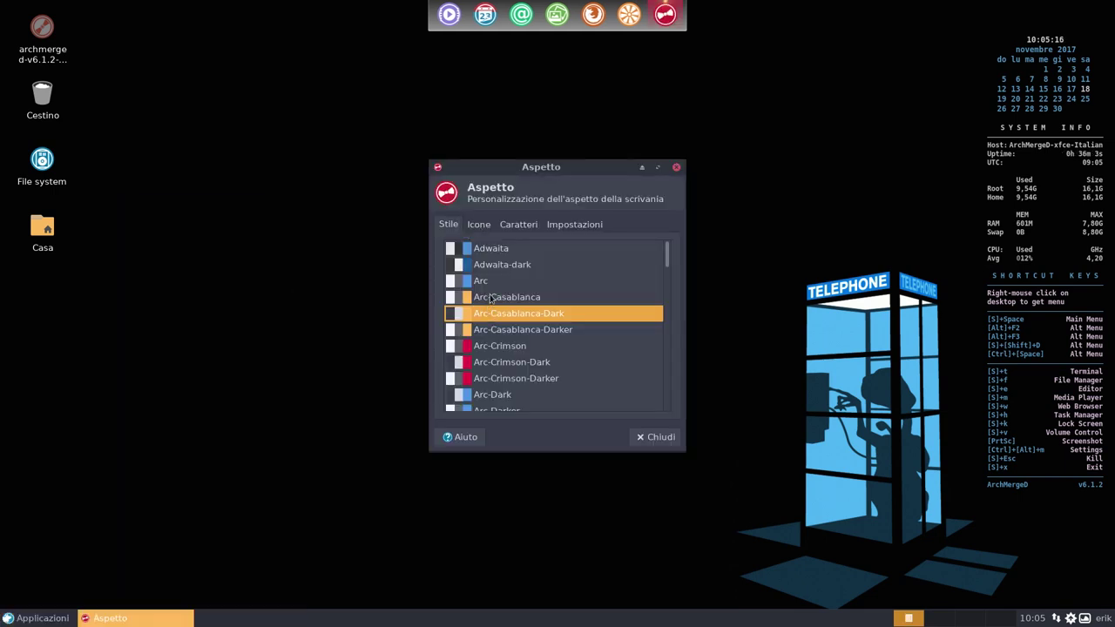
pyautogui.click(477, 227)
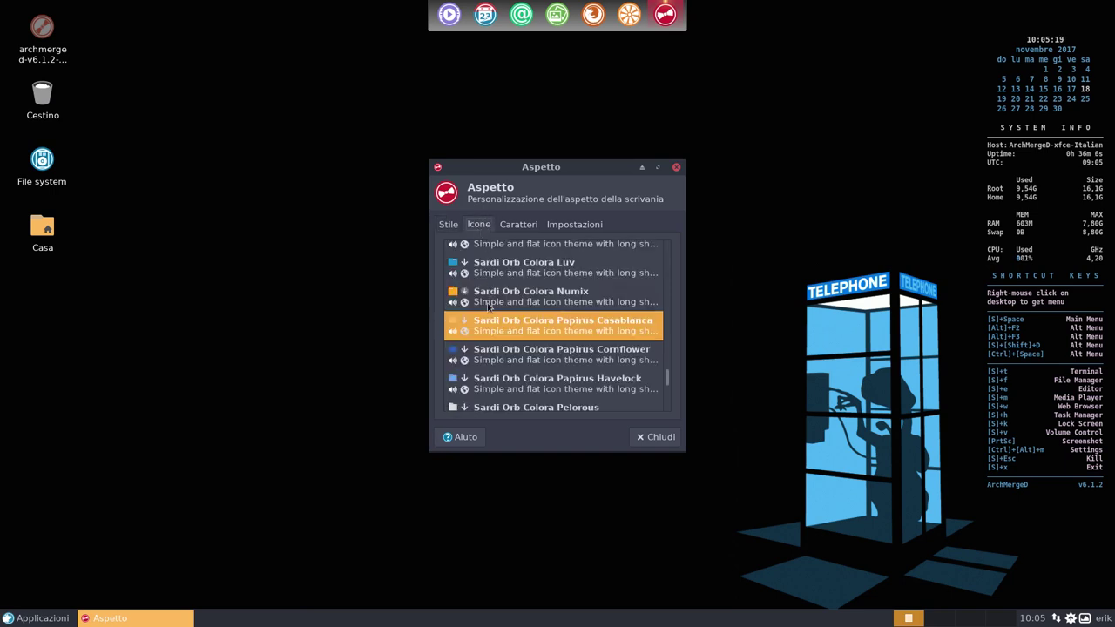
pyautogui.click(521, 228)
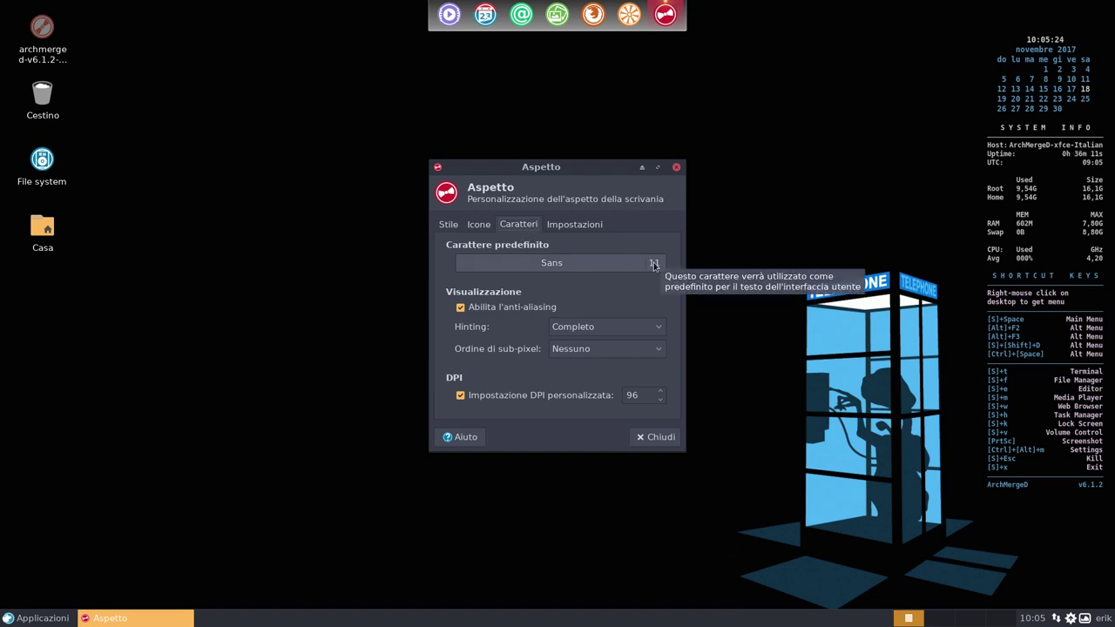
pyautogui.click(582, 224)
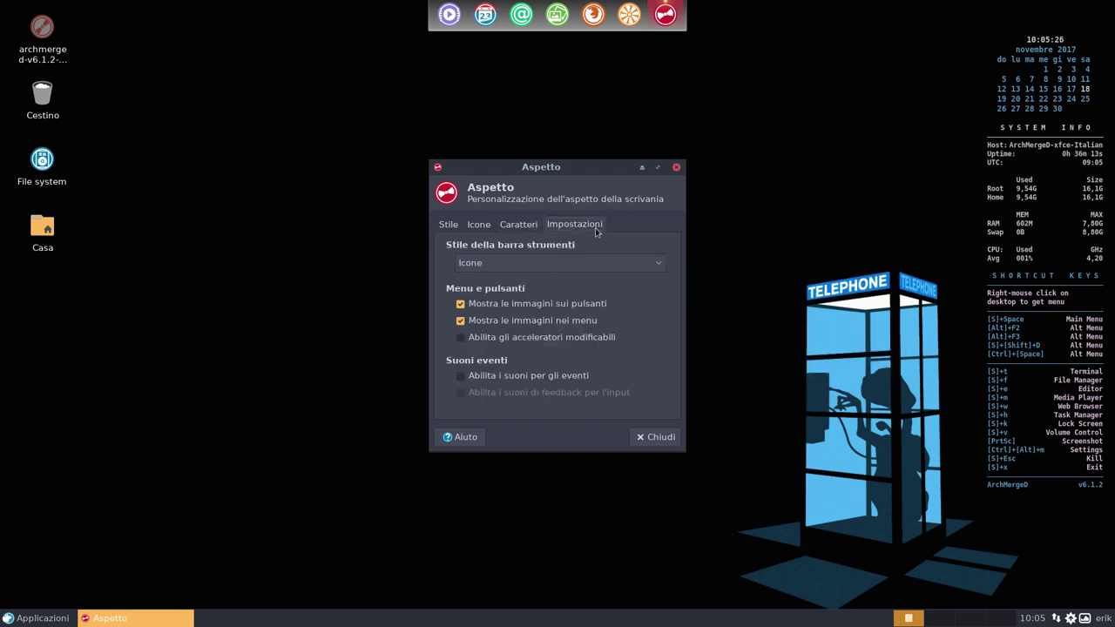
# - Close Aspetto and open the Applicazioni menu's Impostazioni submenu
pyautogui.click(677, 167)
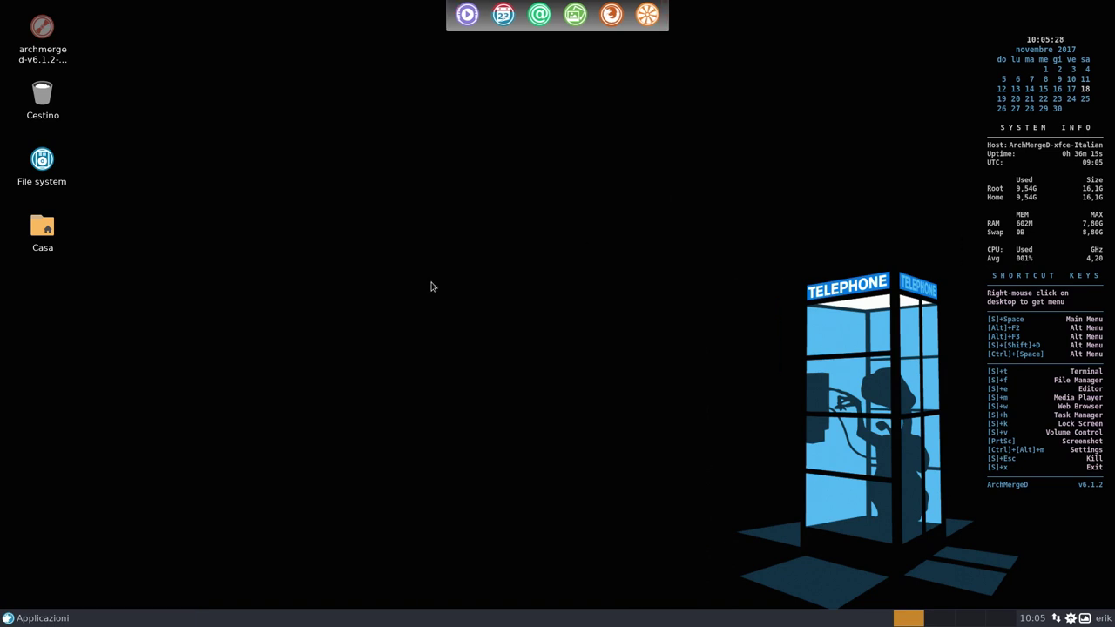
pyautogui.click(35, 619)
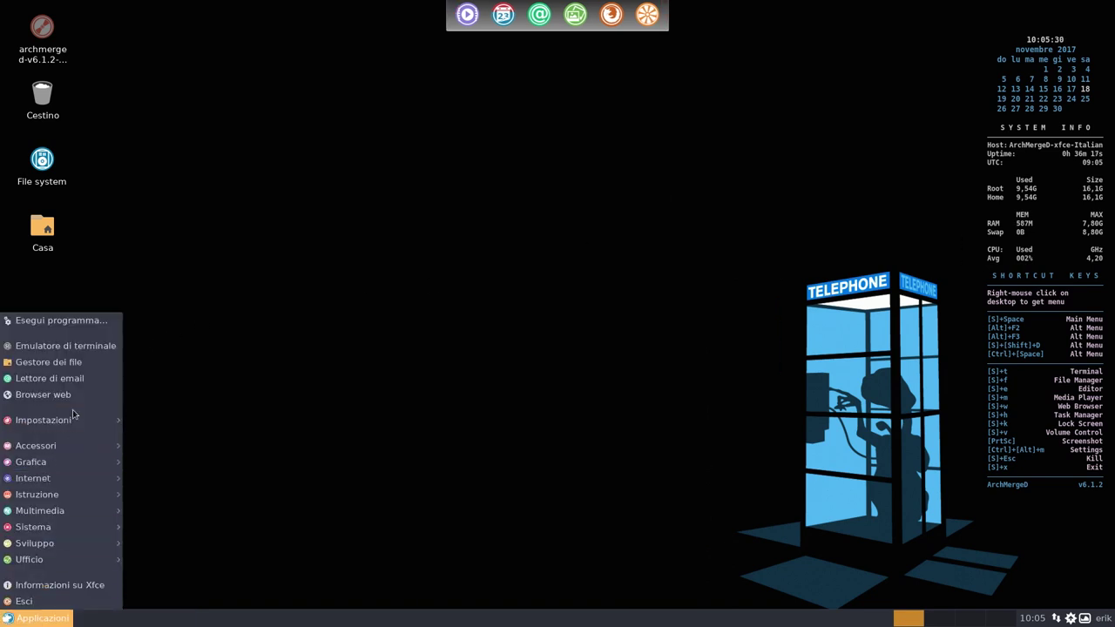
pyautogui.moveTo(43, 419)
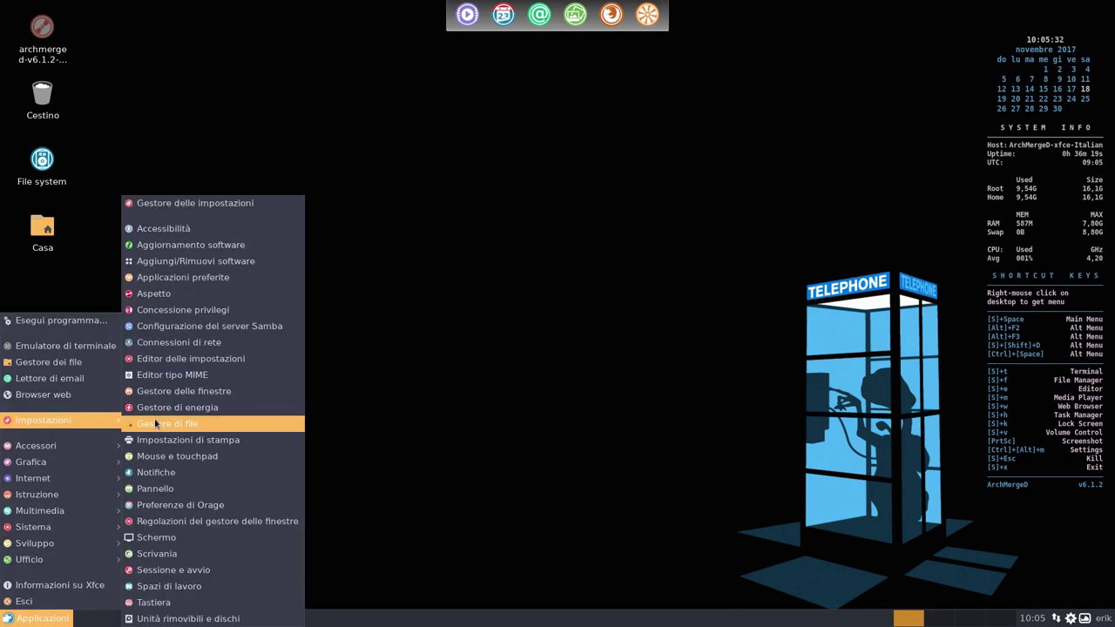
pyautogui.click(156, 424)
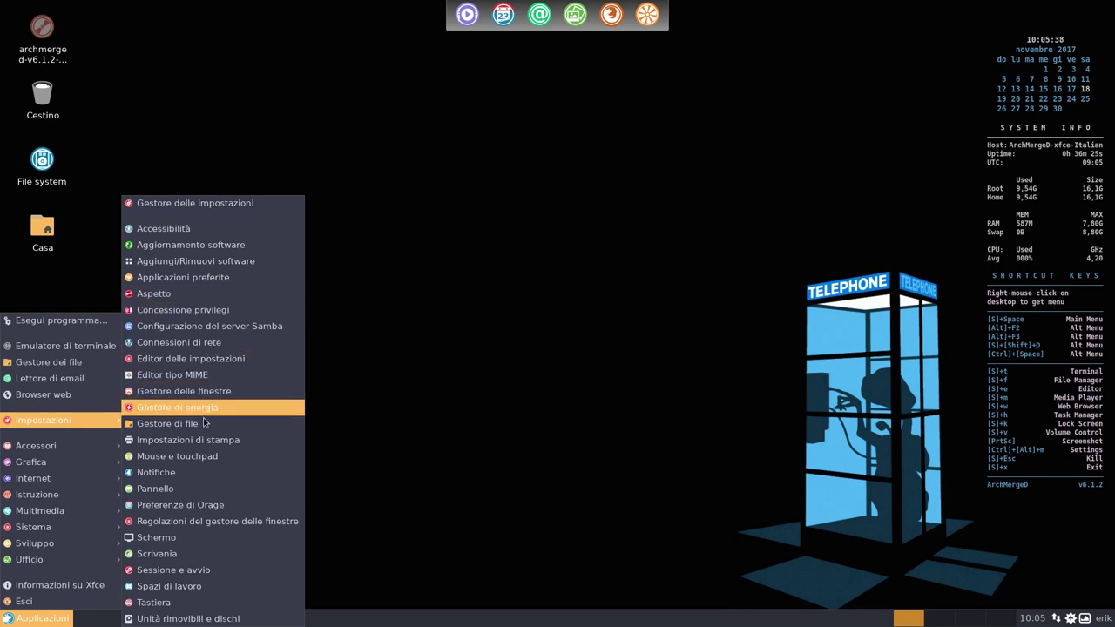
pyautogui.click(259, 329)
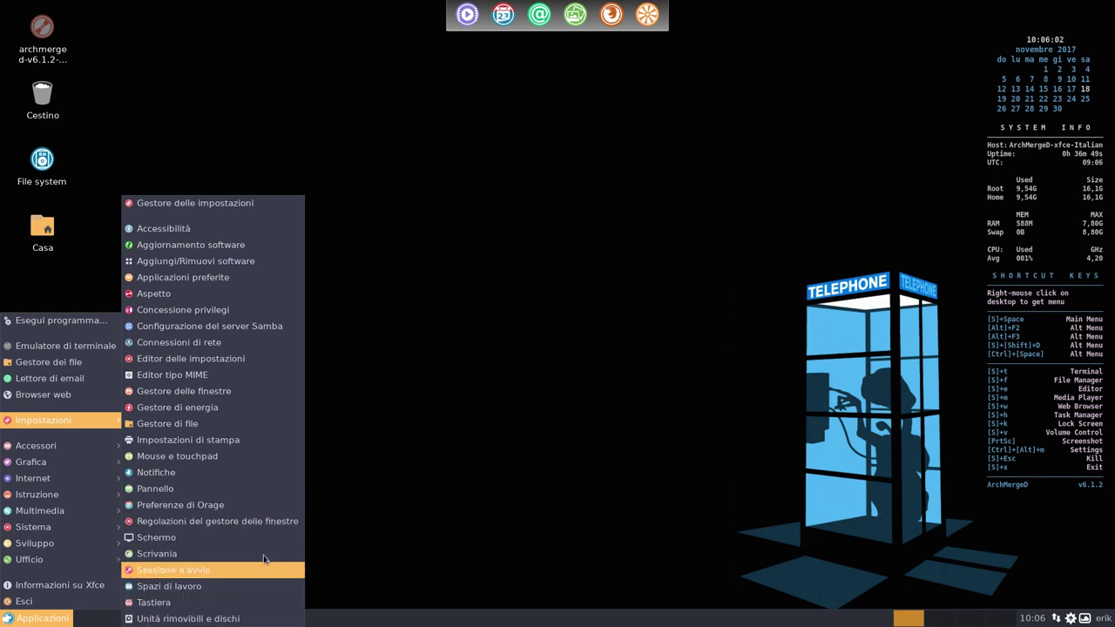
# - Open the window manager tweaks, move it up-left, then open Sessione e avvio
pyautogui.click(266, 522)
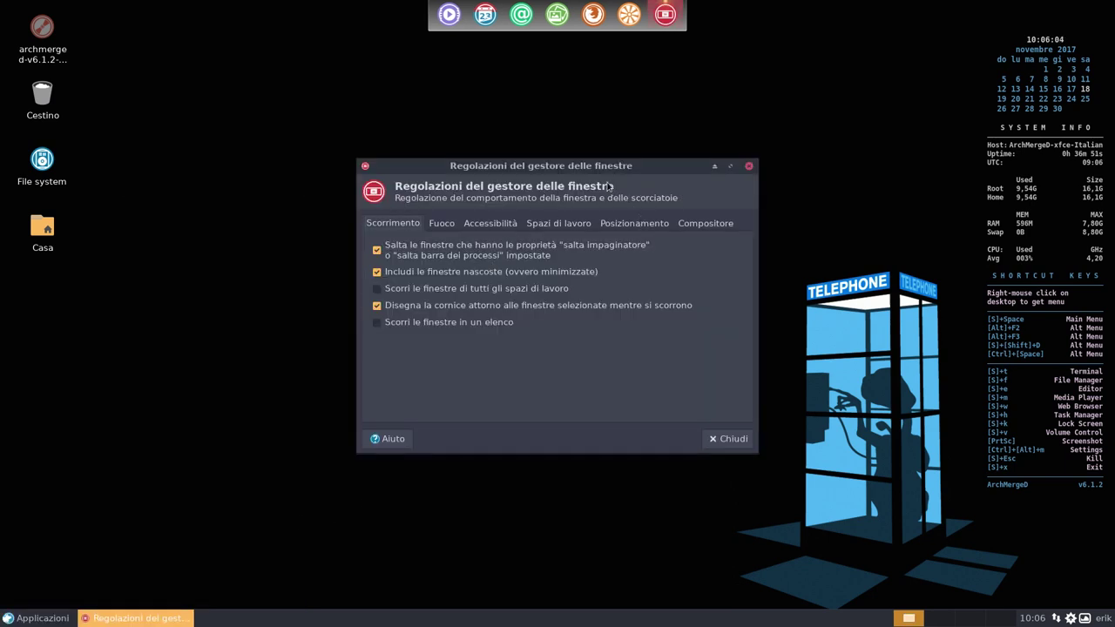
pyautogui.moveTo(606, 166); pyautogui.dragTo(581, 149)
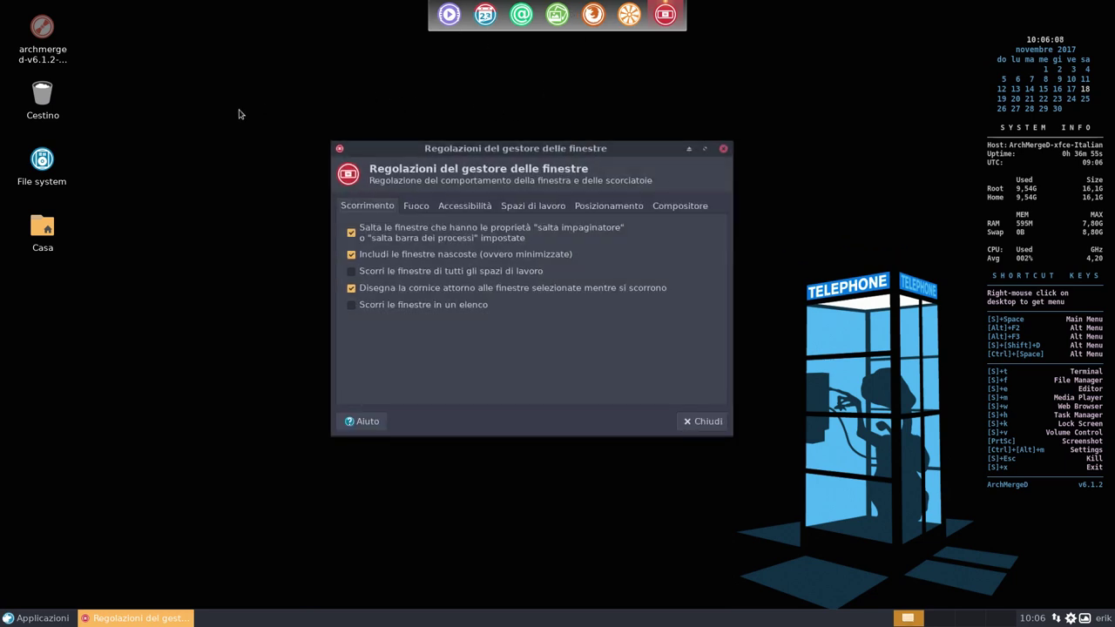
pyautogui.click(39, 617)
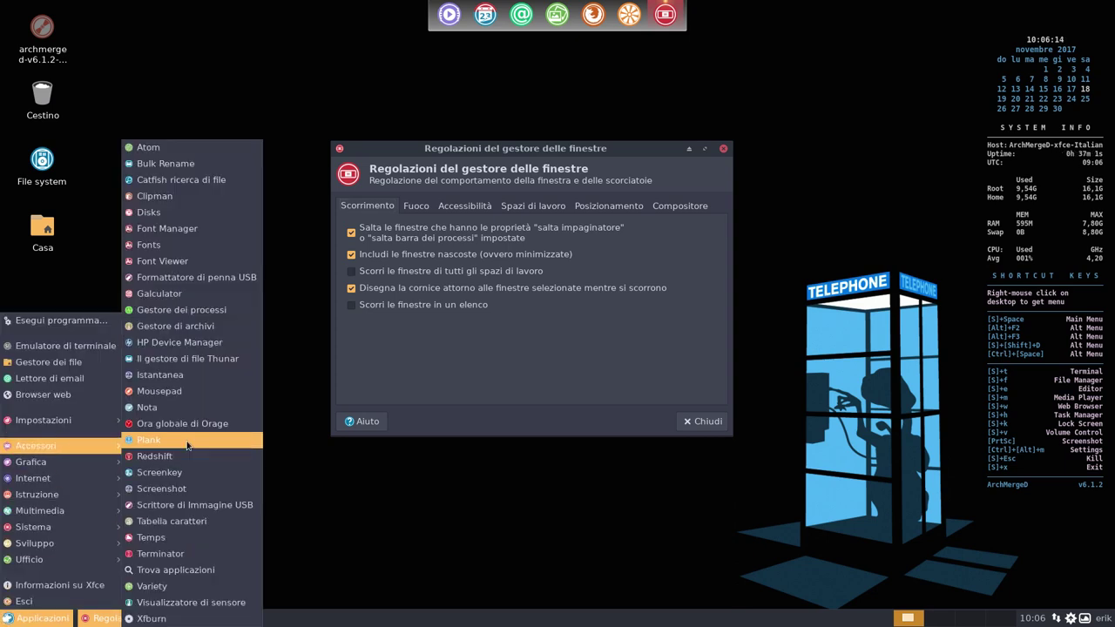
pyautogui.moveTo(52, 420)
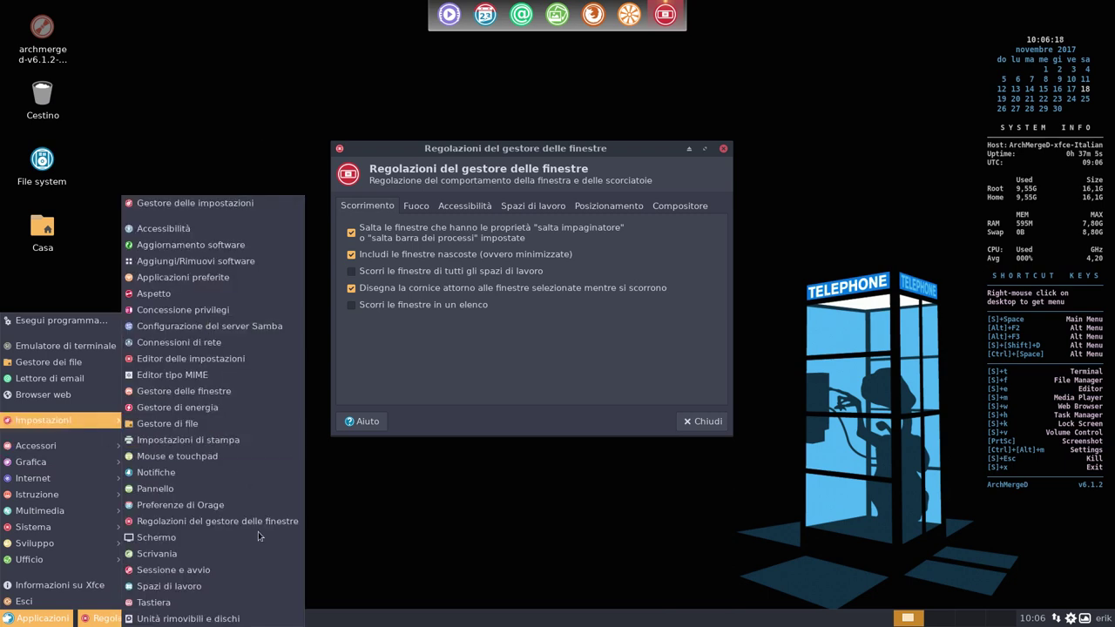
pyautogui.click(224, 571)
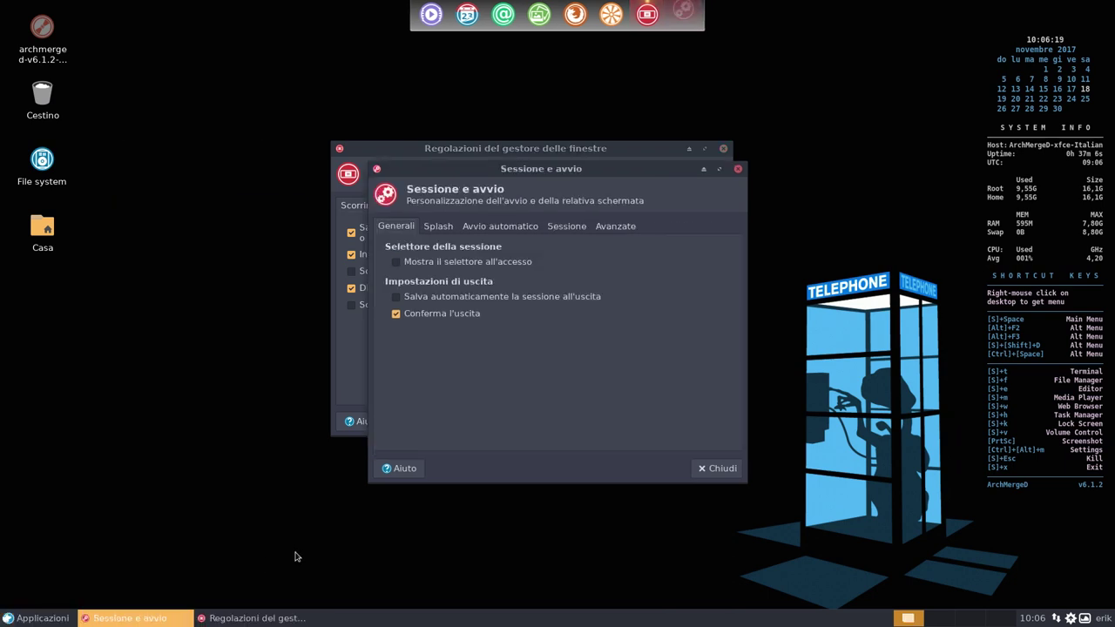
# - Check plank in the Avvio automatico list, then close Sessione e avvio
pyautogui.click(499, 230)
pyautogui.scroll(-2, 452, 360)
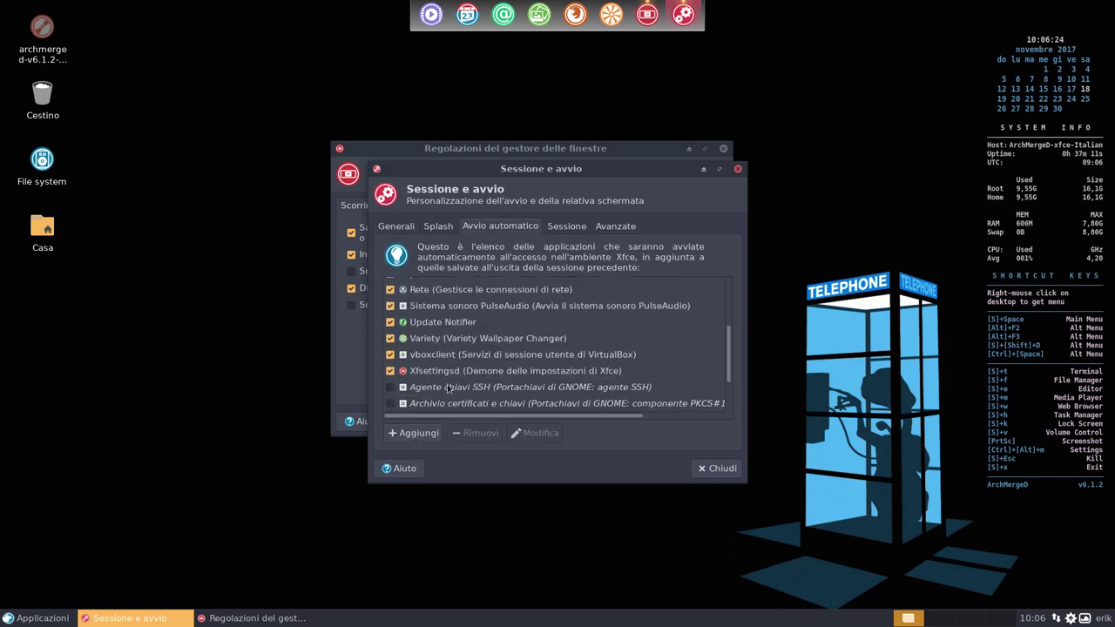
pyautogui.scroll(2, 470, 340)
pyautogui.click(417, 318)
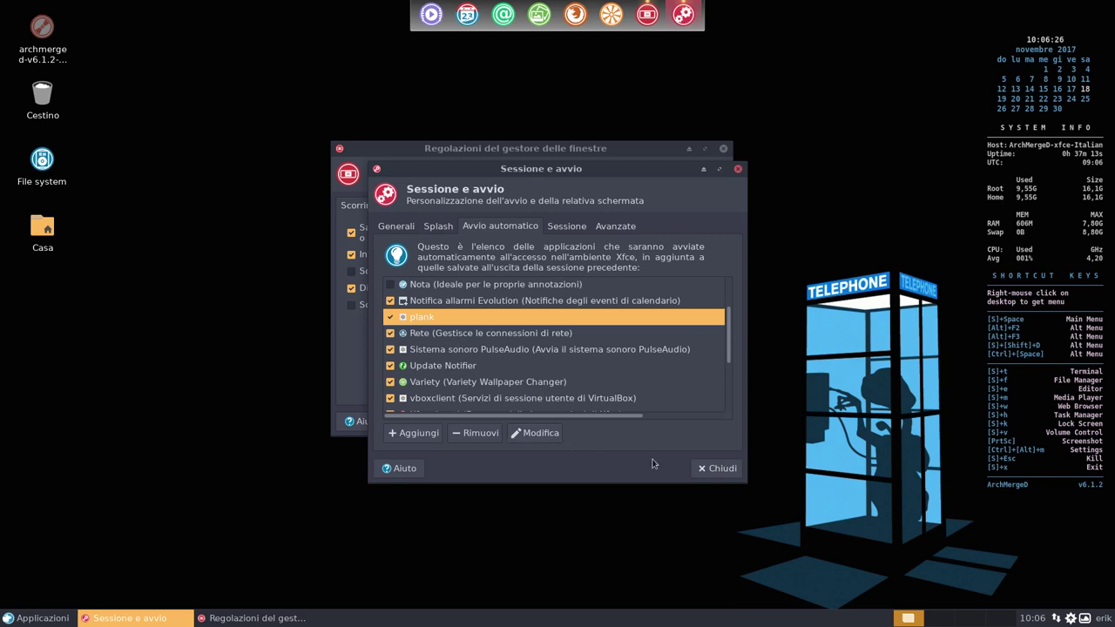
pyautogui.click(718, 469)
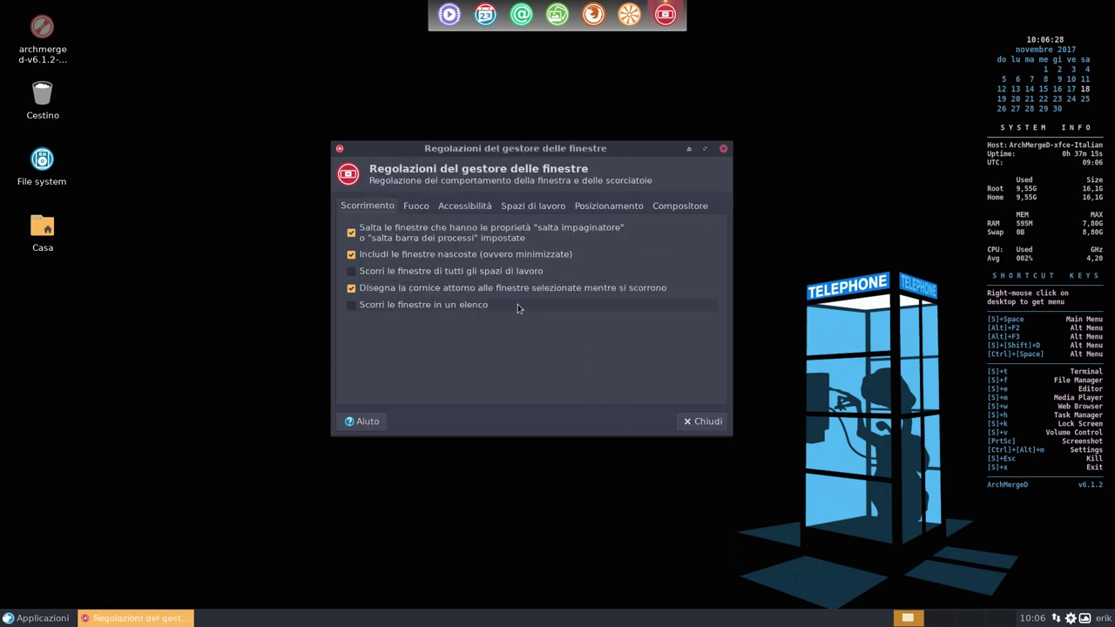
# - Toggle the Compositore dock-shadow option on and back off, then close the window manager tweaks
pyautogui.moveTo(550, 154); pyautogui.dragTo(512, 179)
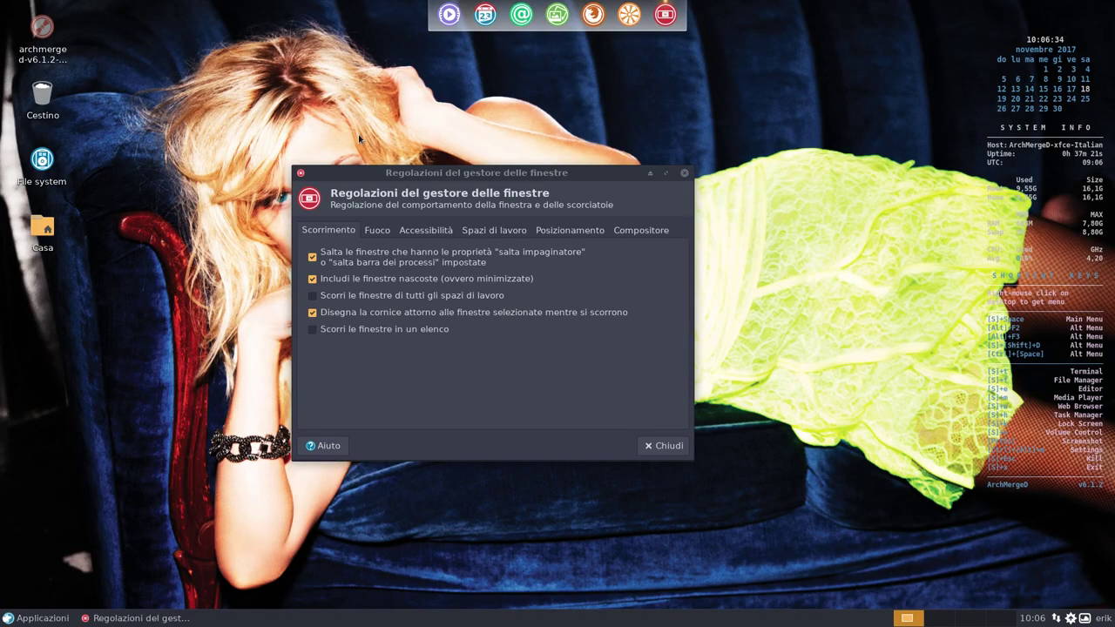
pyautogui.moveTo(462, 174)
pyautogui.mouseDown()
pyautogui.moveTo(517, 459)
pyautogui.moveTo(503, 177)
pyautogui.mouseUp()
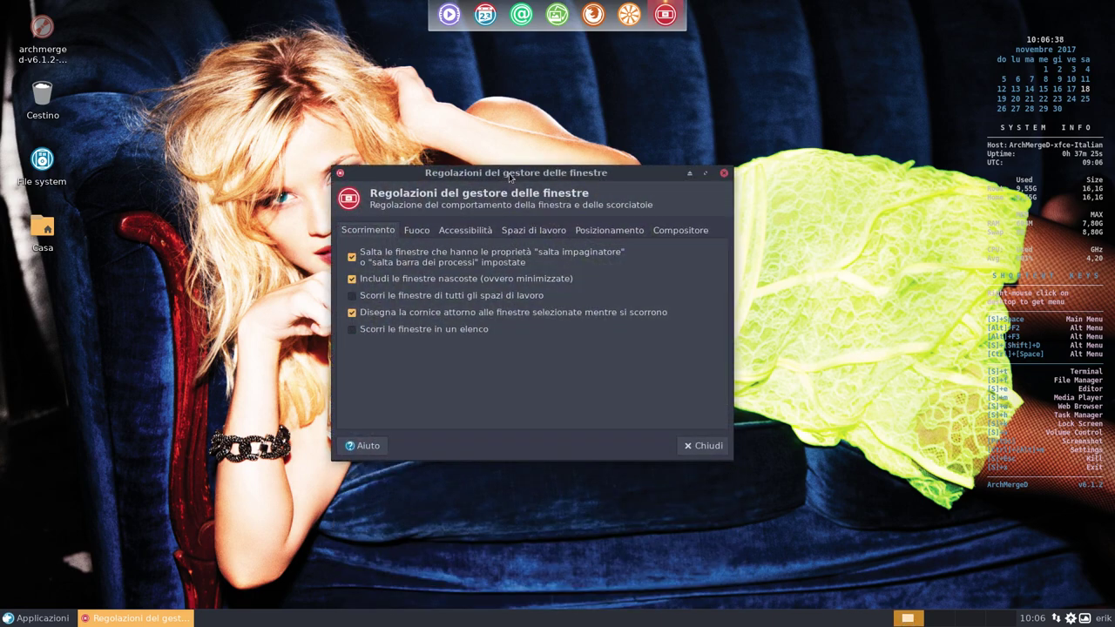
pyautogui.click(679, 233)
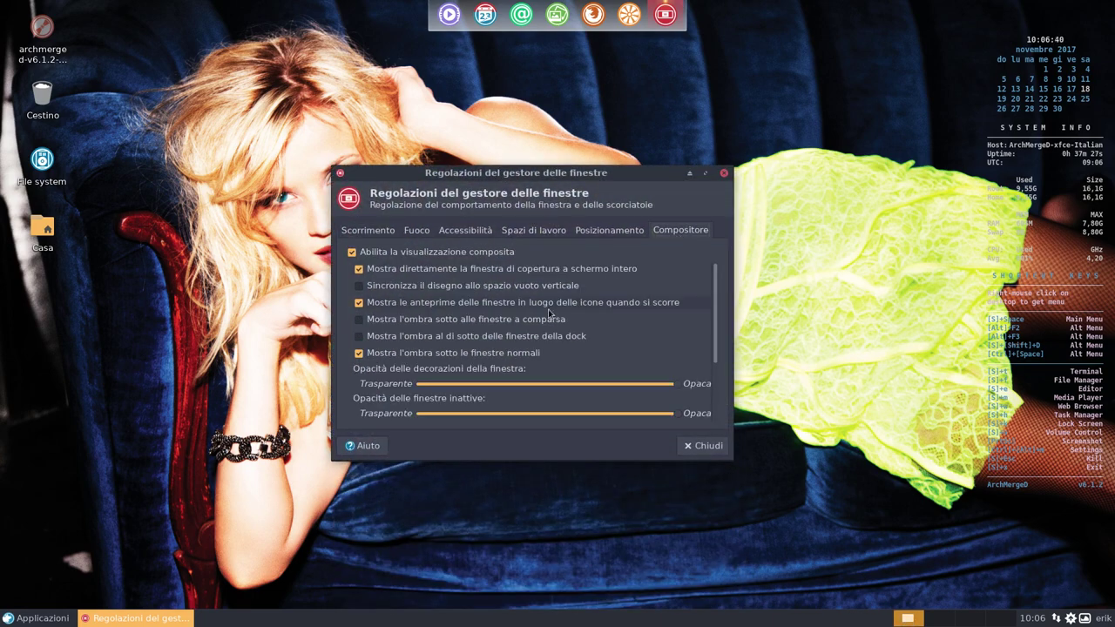
pyautogui.click(361, 339)
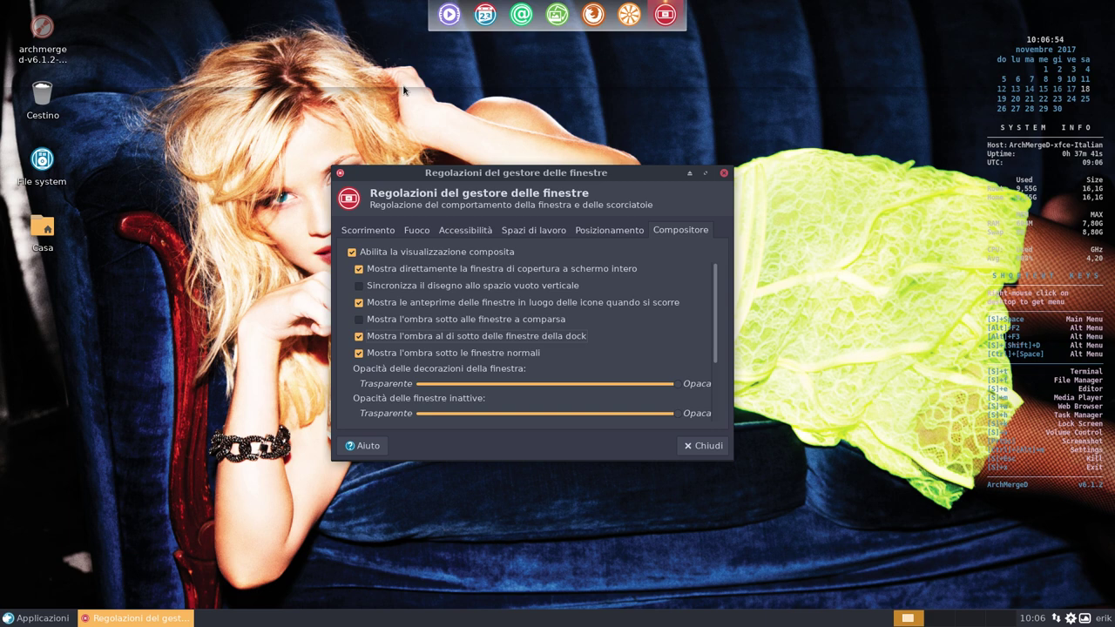
pyautogui.click(361, 339)
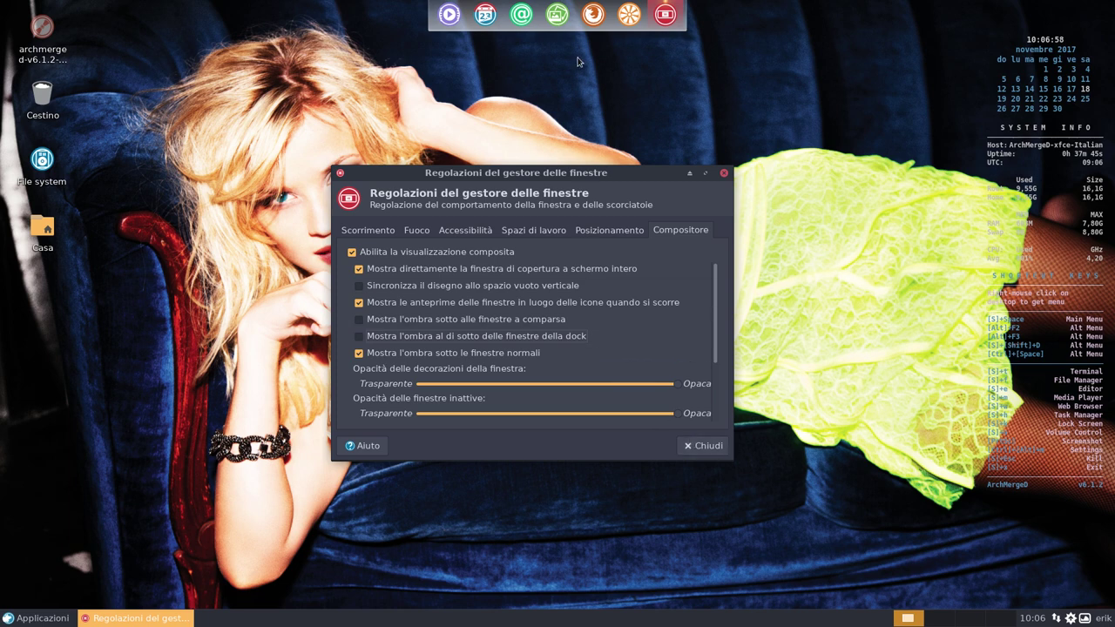
pyautogui.click(706, 447)
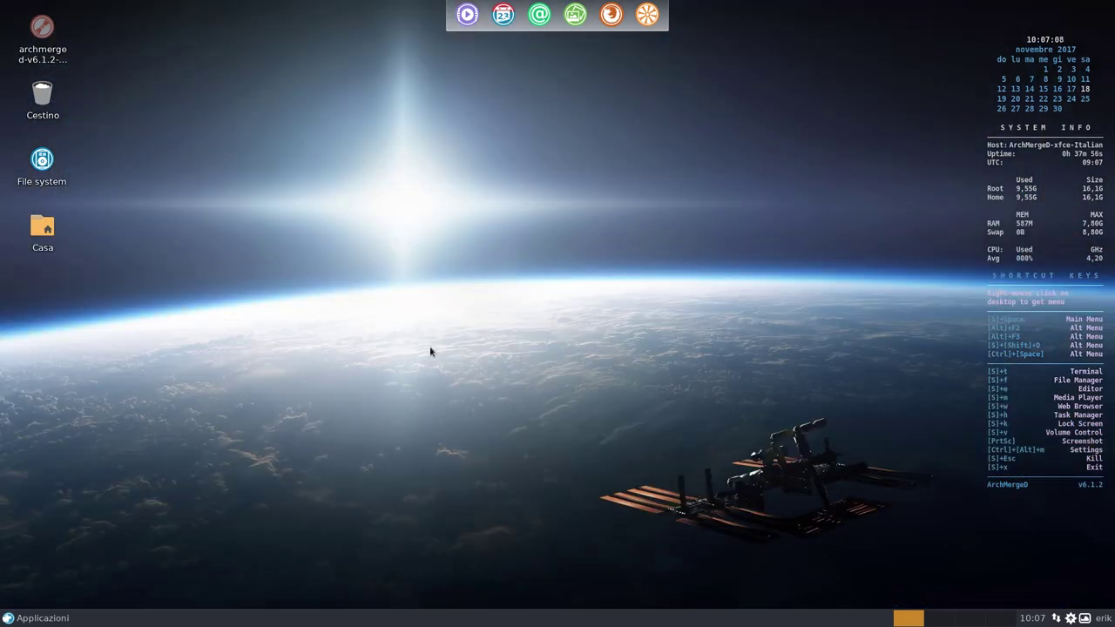
# - Open the settings manager, review Applicazioni preferite's tabs, and return to the overview
pyautogui.click(30, 618)
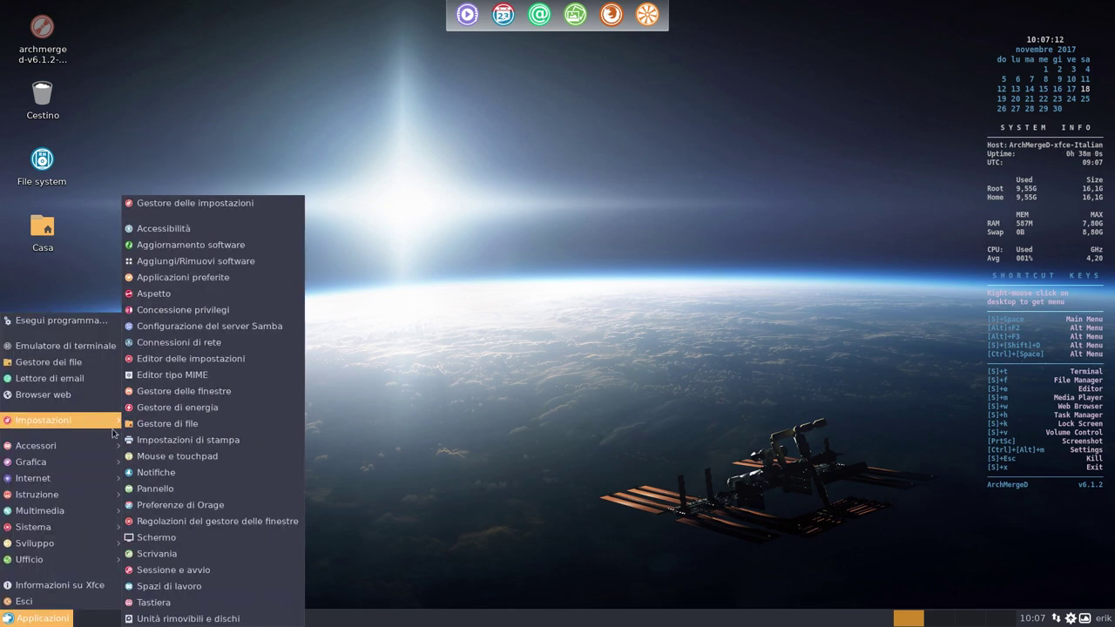
pyautogui.moveTo(43, 420)
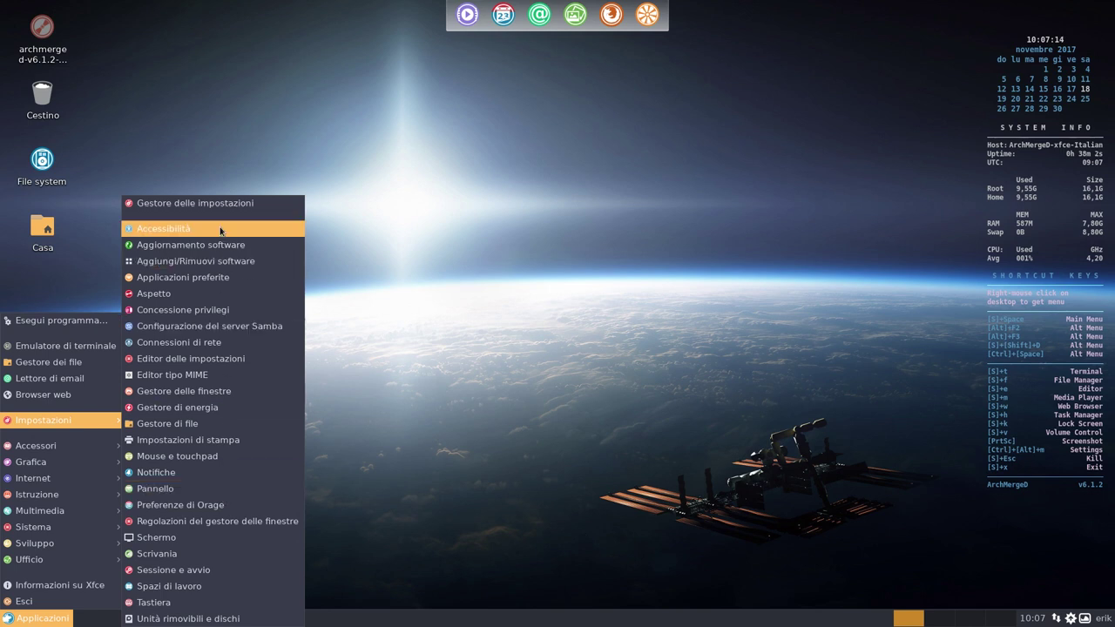
pyautogui.click(219, 203)
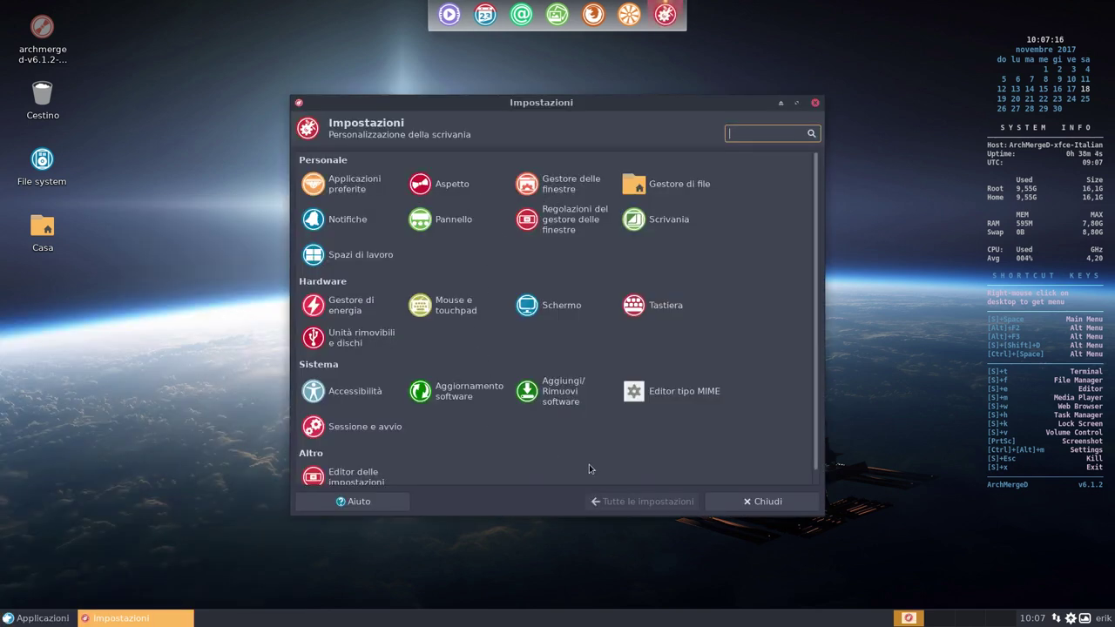
pyautogui.scroll(-1, 511, 450)
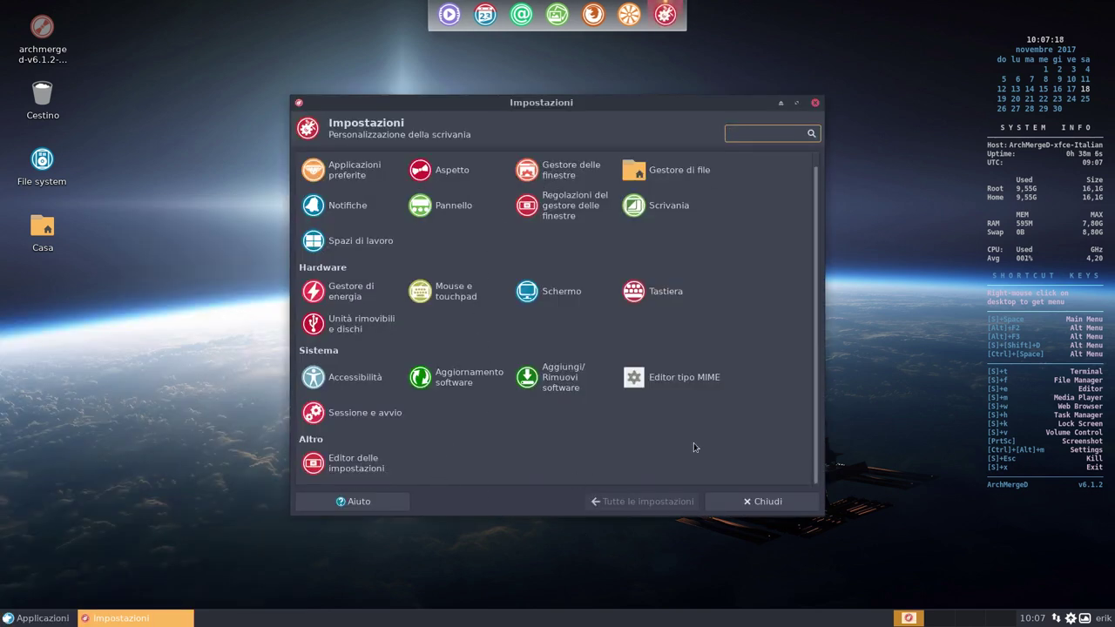
pyautogui.scroll(1, 694, 444)
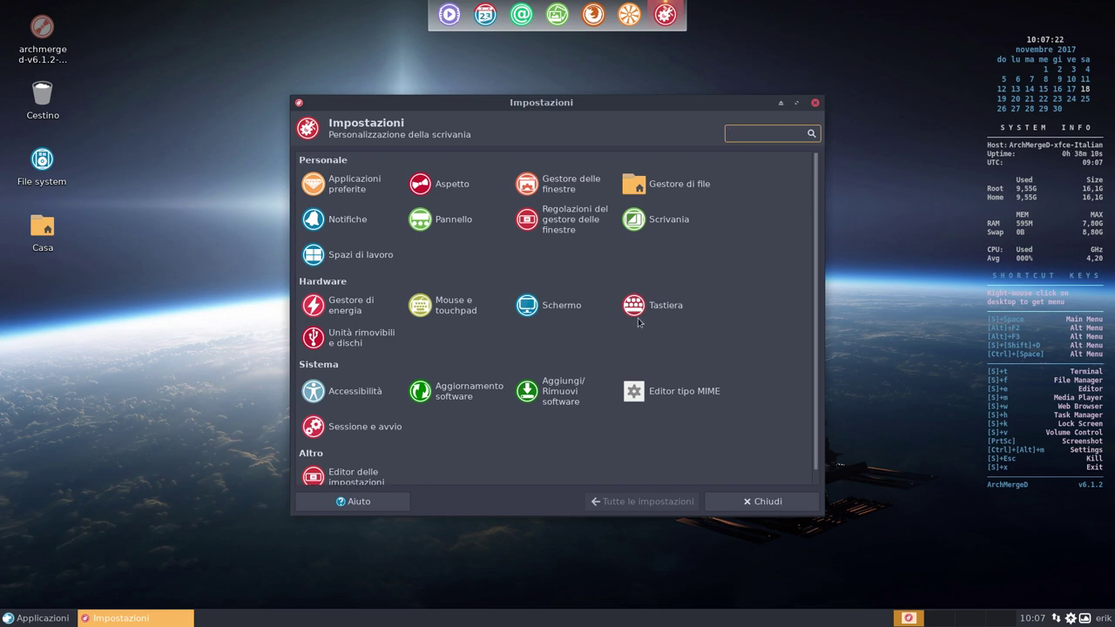
pyautogui.click(353, 185)
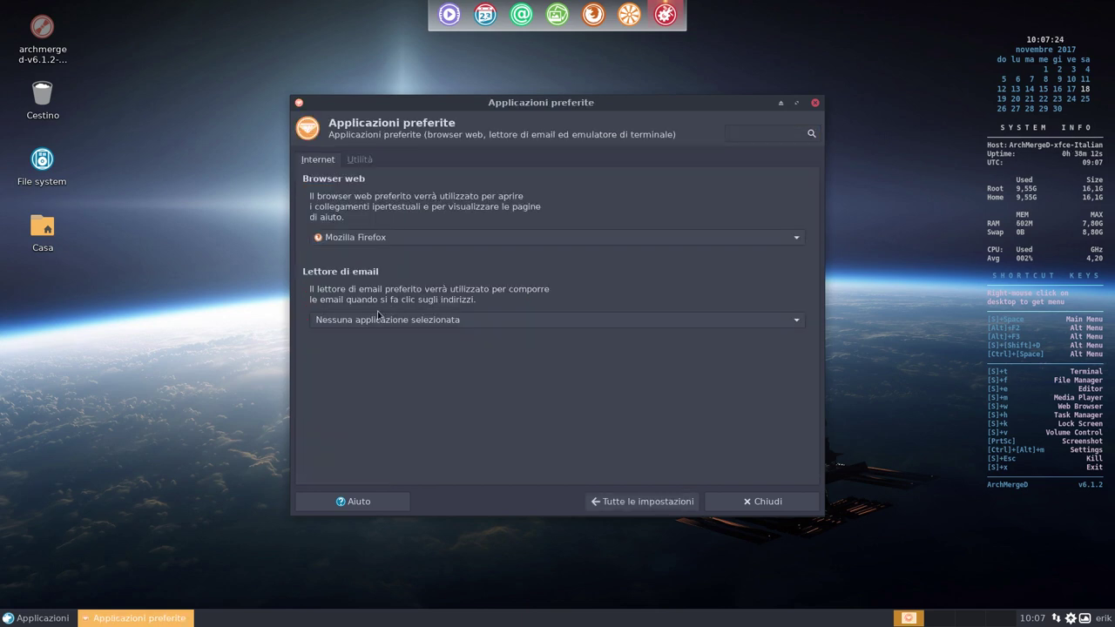
pyautogui.click(360, 161)
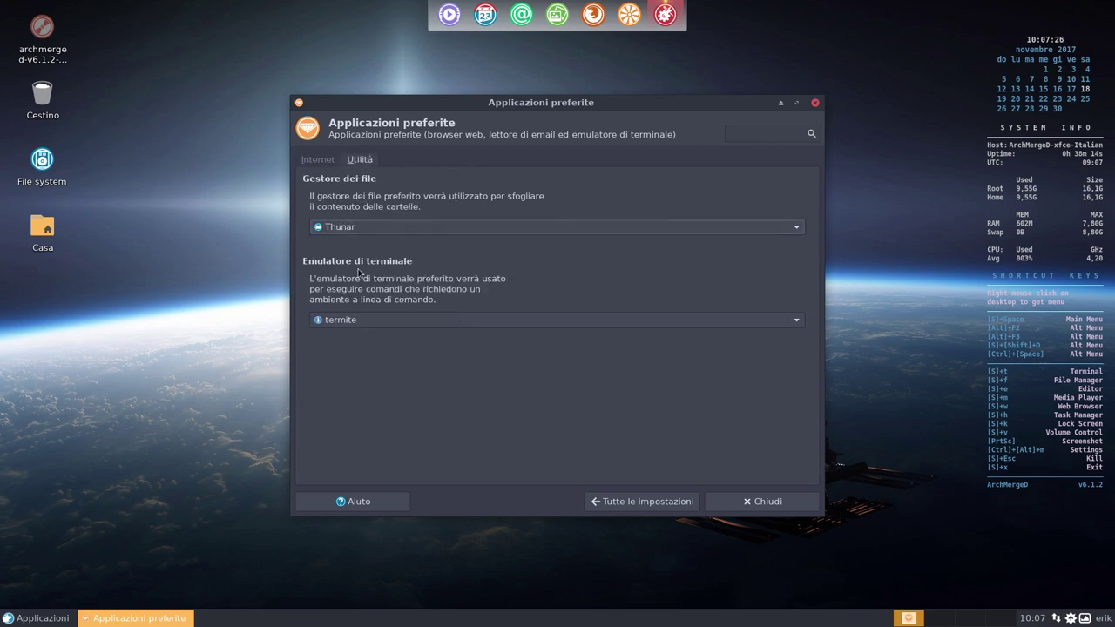
pyautogui.click(611, 500)
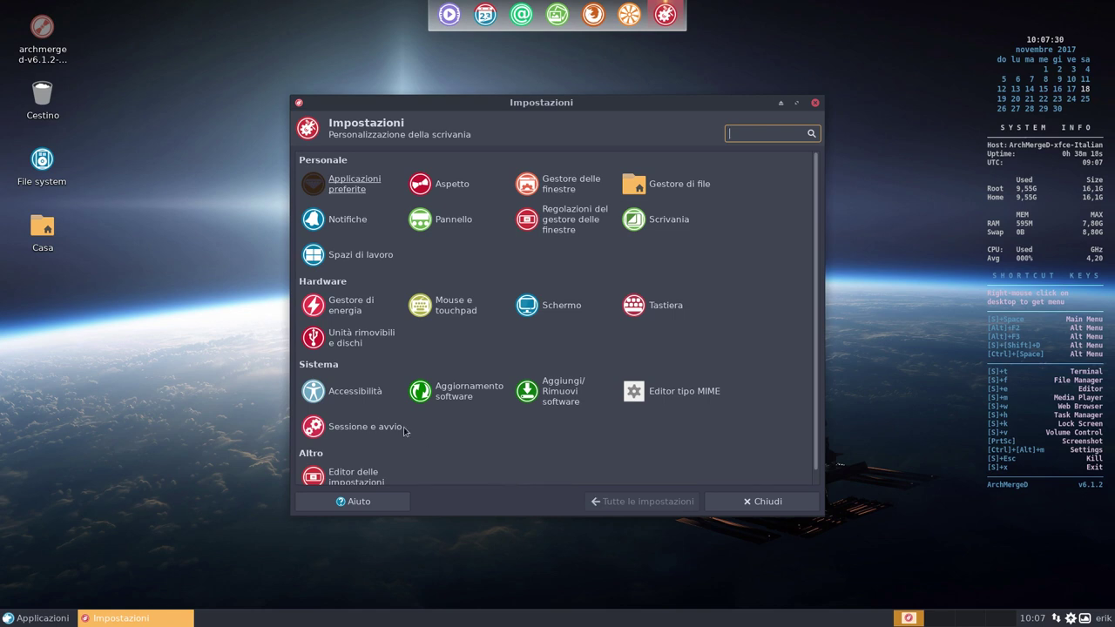
# - Browse Tastiera's Scorciatoie applicazioni list, then close the keyboard settings
pyautogui.scroll(-1, 363, 429)
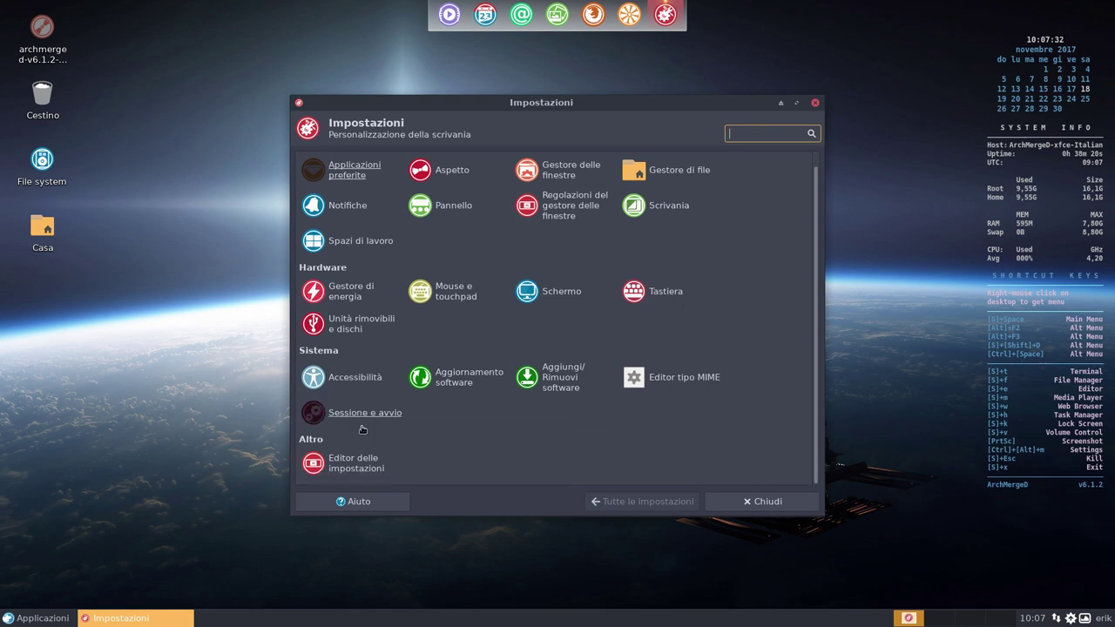
pyautogui.scroll(1, 609, 422)
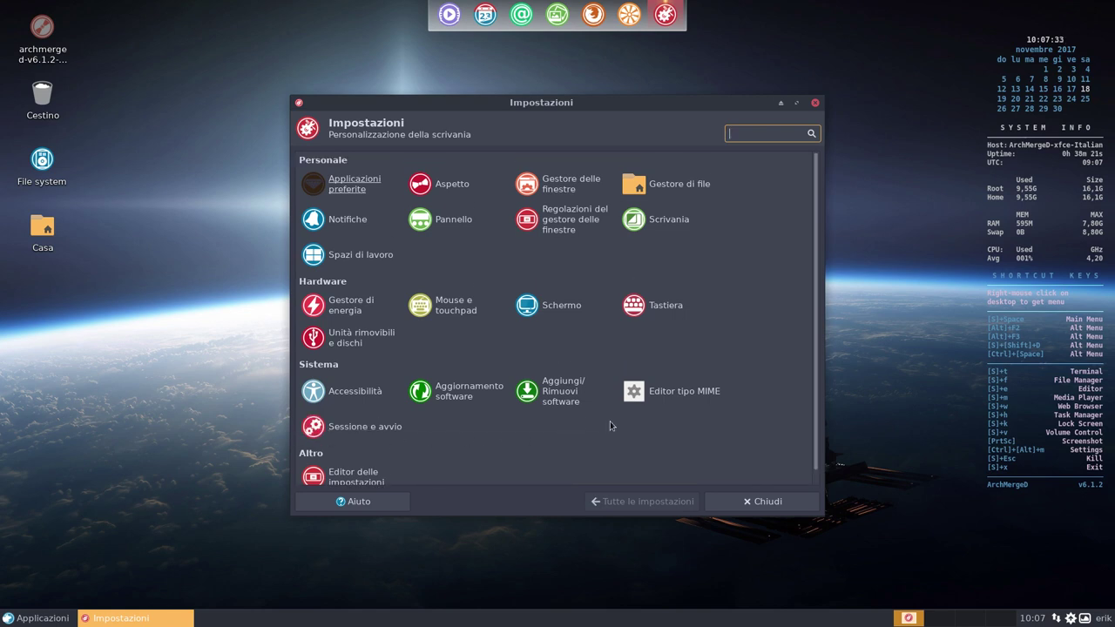
pyautogui.click(664, 305)
pyautogui.click(425, 161)
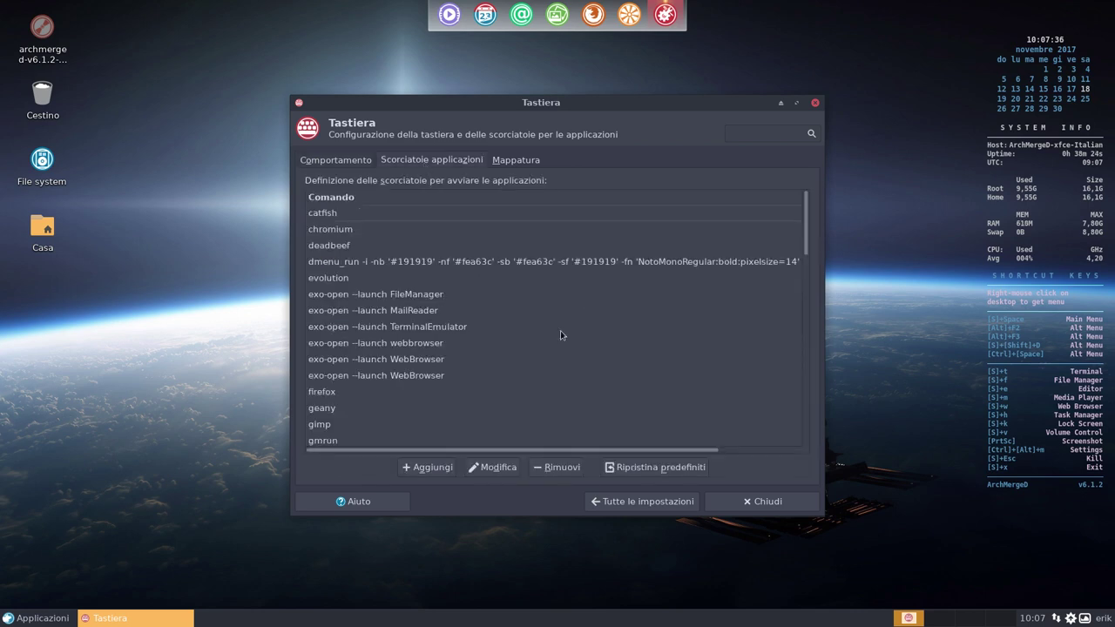
pyautogui.scroll(-5, 477, 383)
pyautogui.scroll(-4, 477, 386)
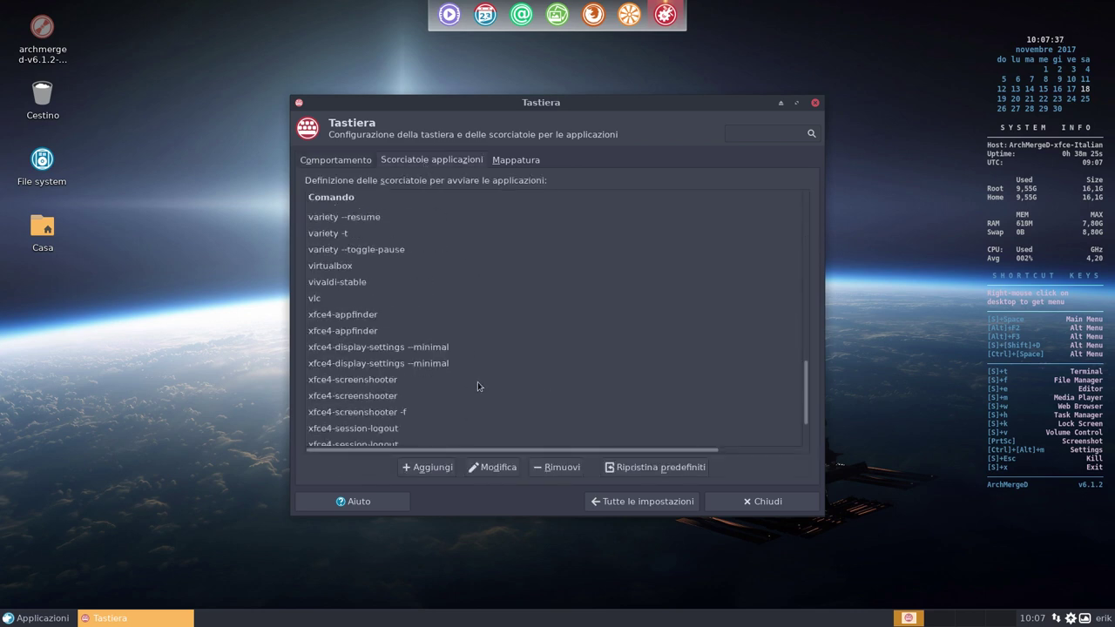
pyautogui.click(739, 505)
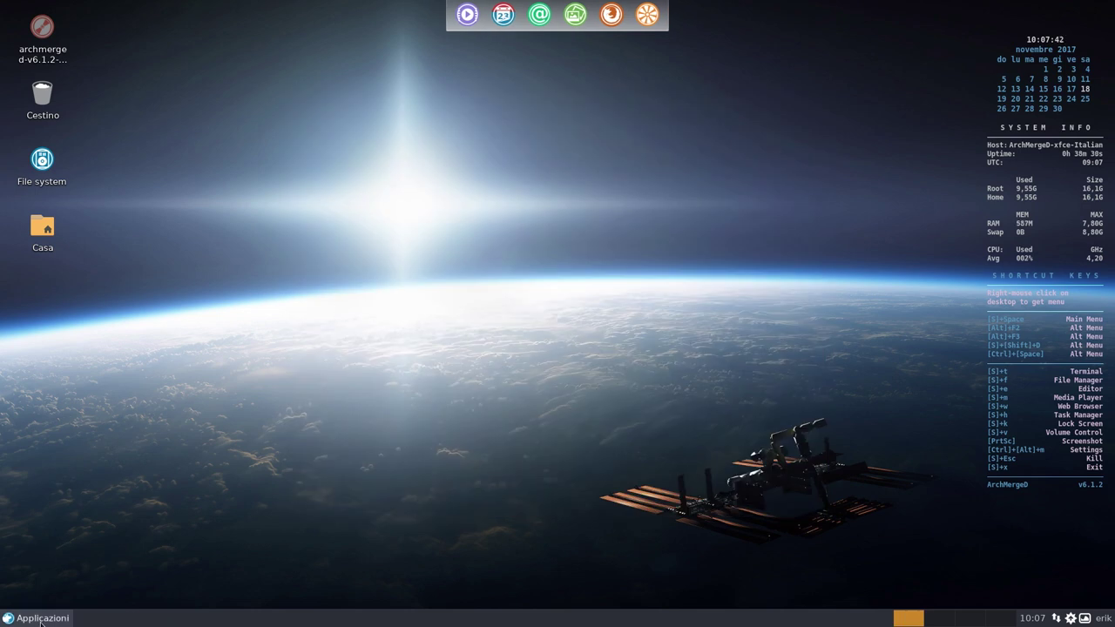
pyautogui.click(41, 620)
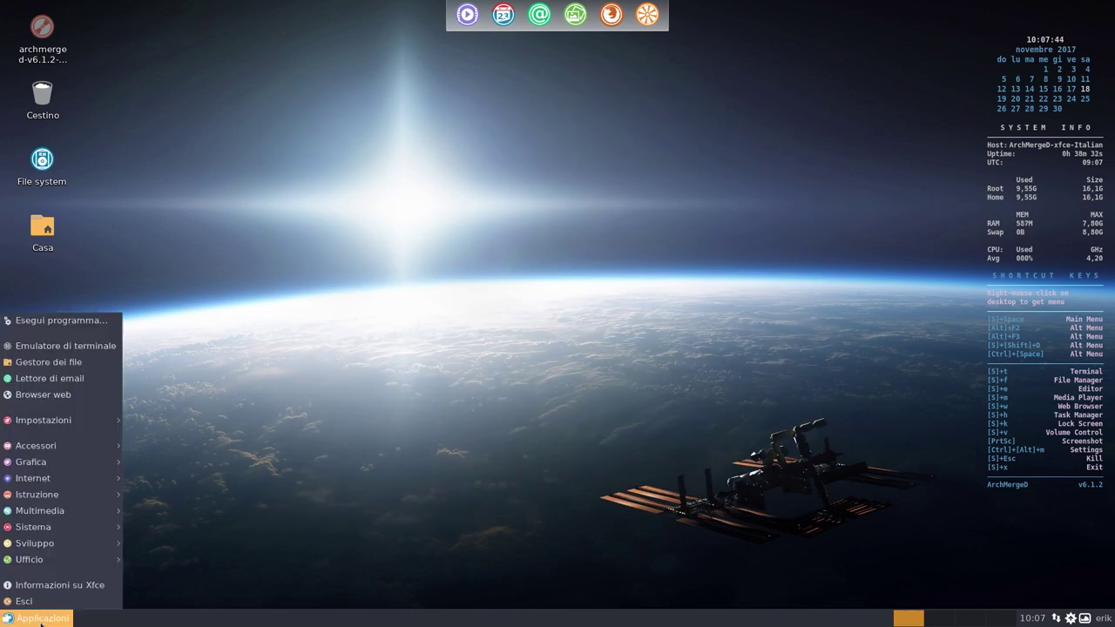
pyautogui.click(925, 150)
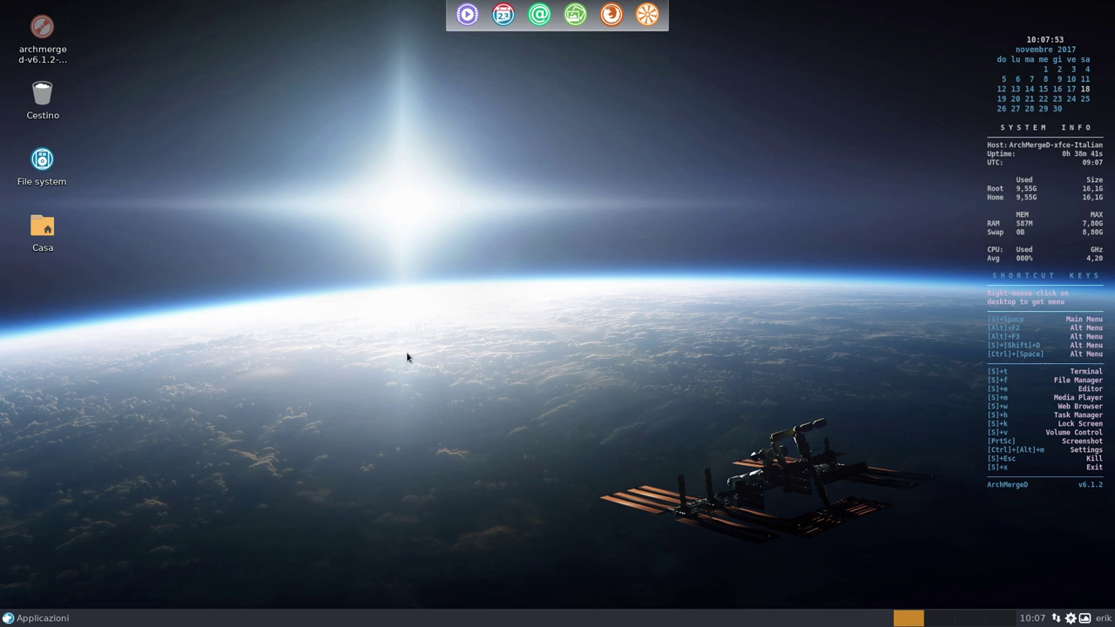
pyautogui.rightClick(310, 201)
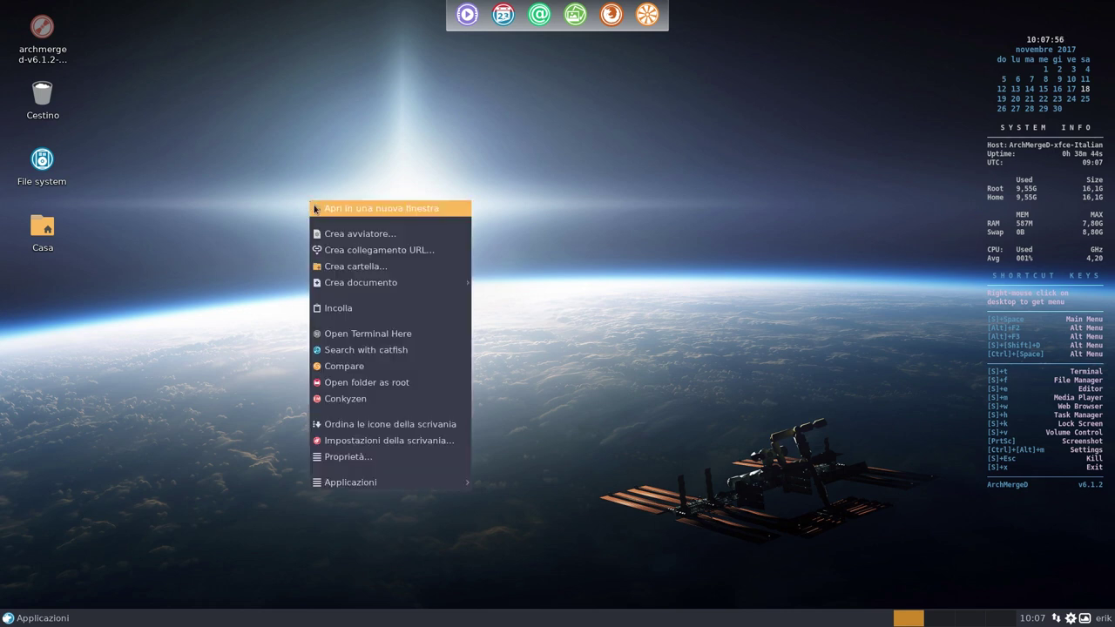
pyautogui.rightClick(190, 428)
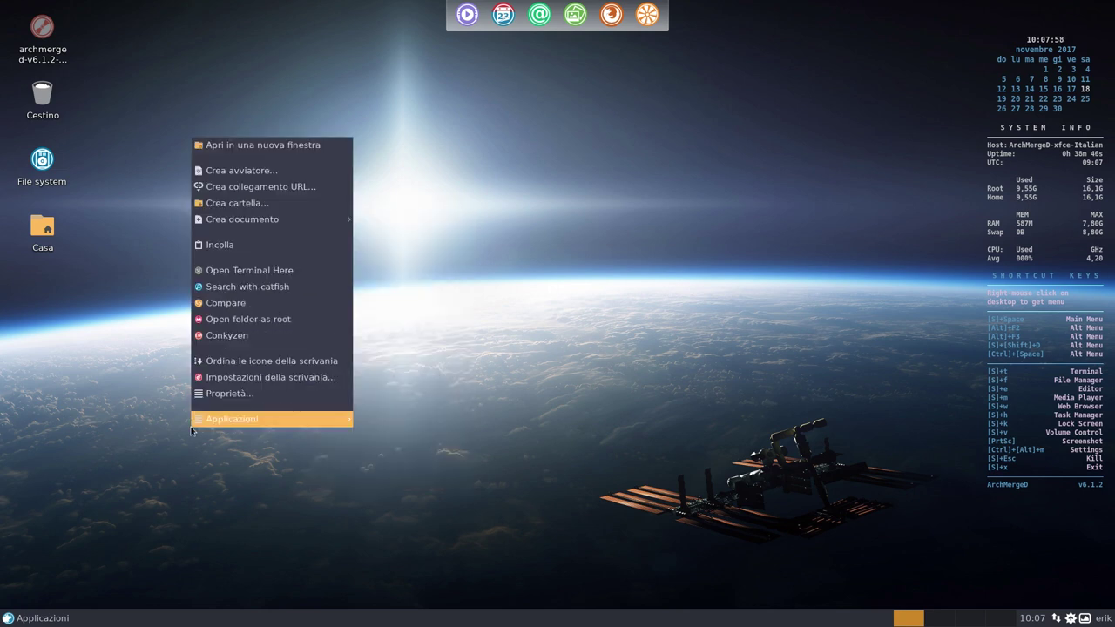
pyautogui.click(113, 356)
pyautogui.click(37, 618)
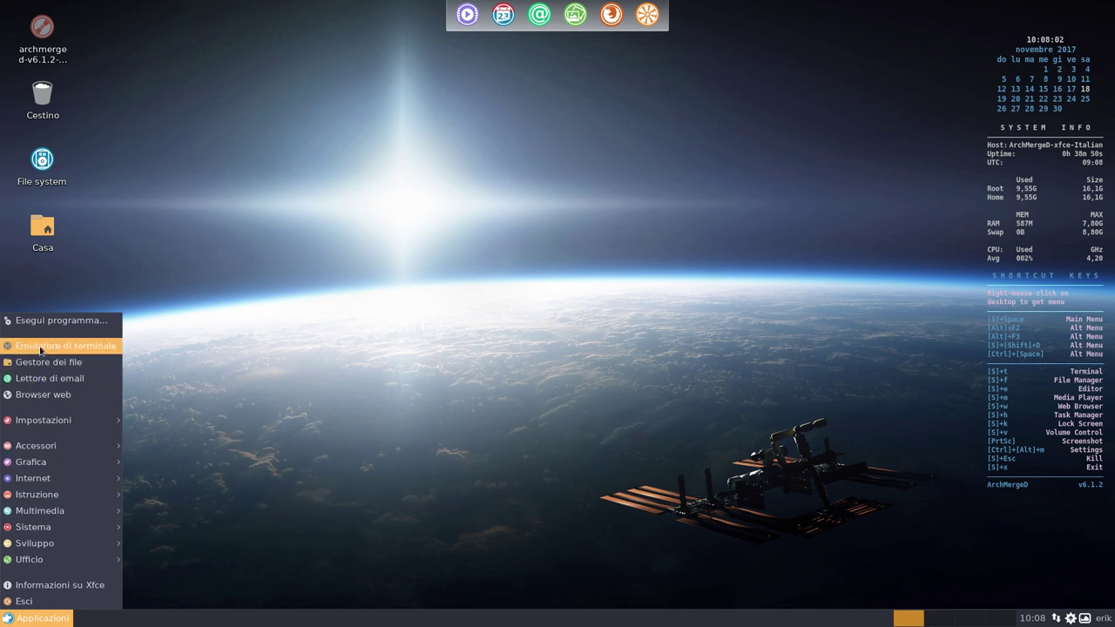
pyautogui.click(357, 297)
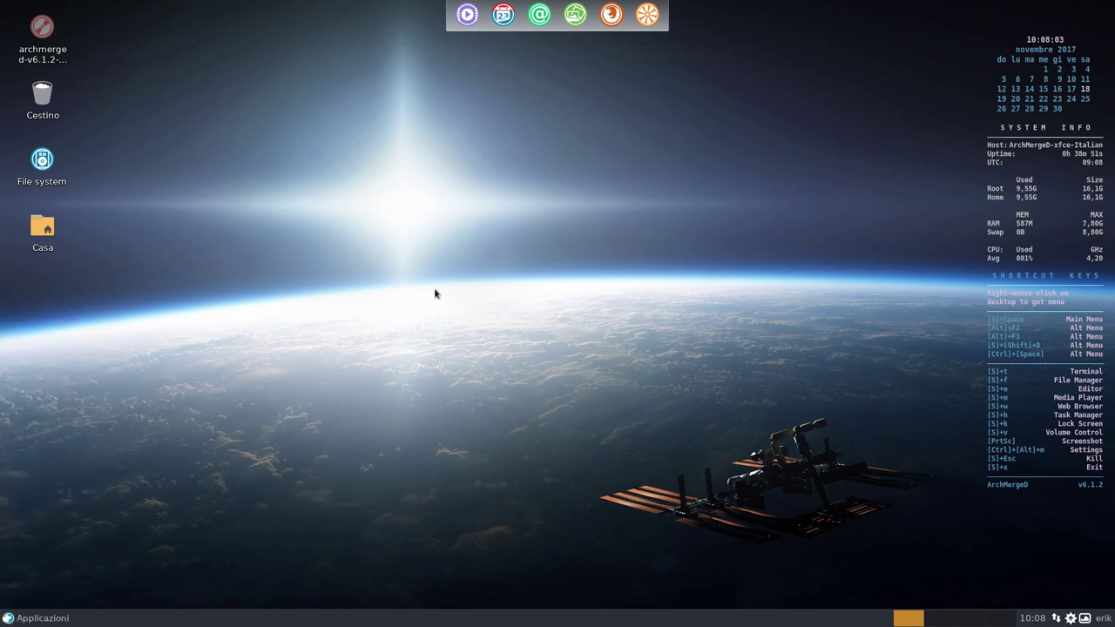
pyautogui.rightClick(436, 211)
# - In Conkyzen, untick AM-Def-Cal-LUA, tick AM-logos, and apply
pyautogui.click(473, 409)
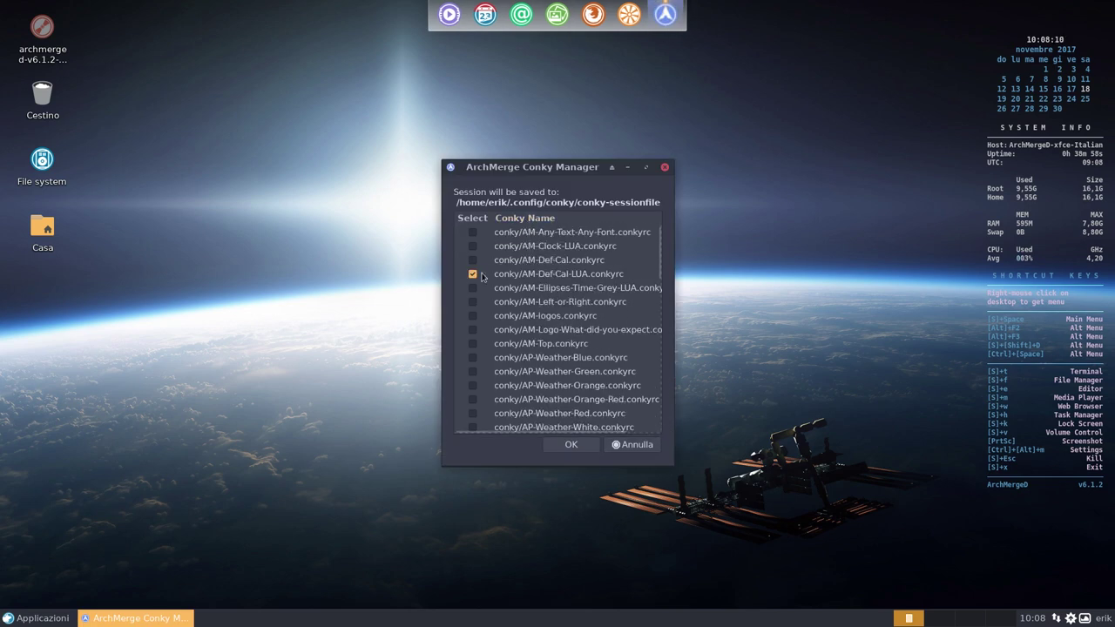
pyautogui.click(473, 275)
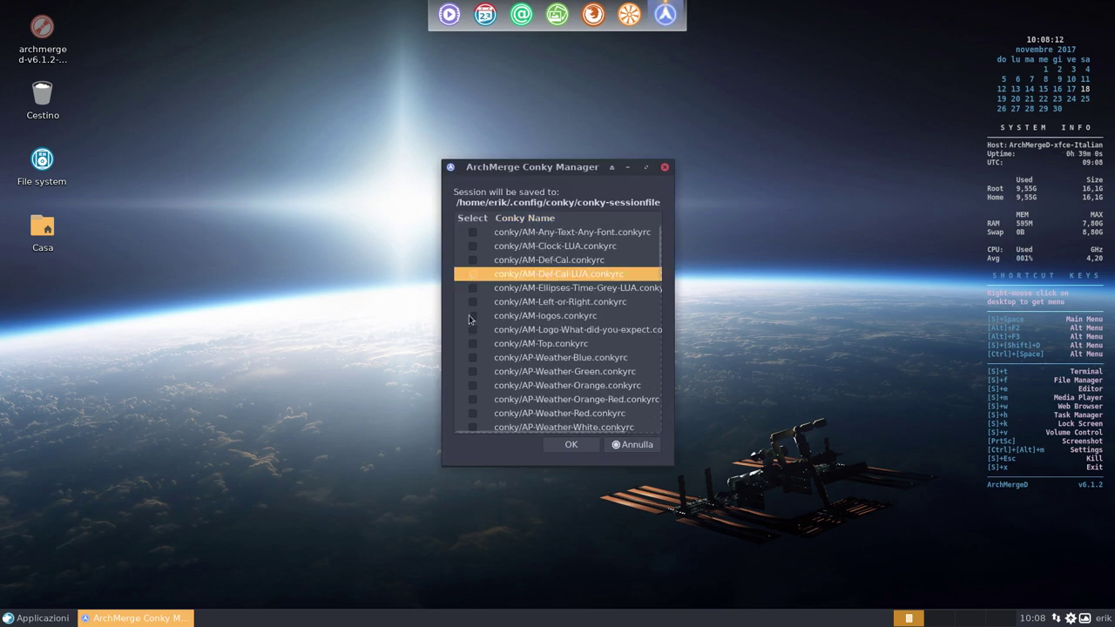
pyautogui.click(471, 315)
pyautogui.click(571, 445)
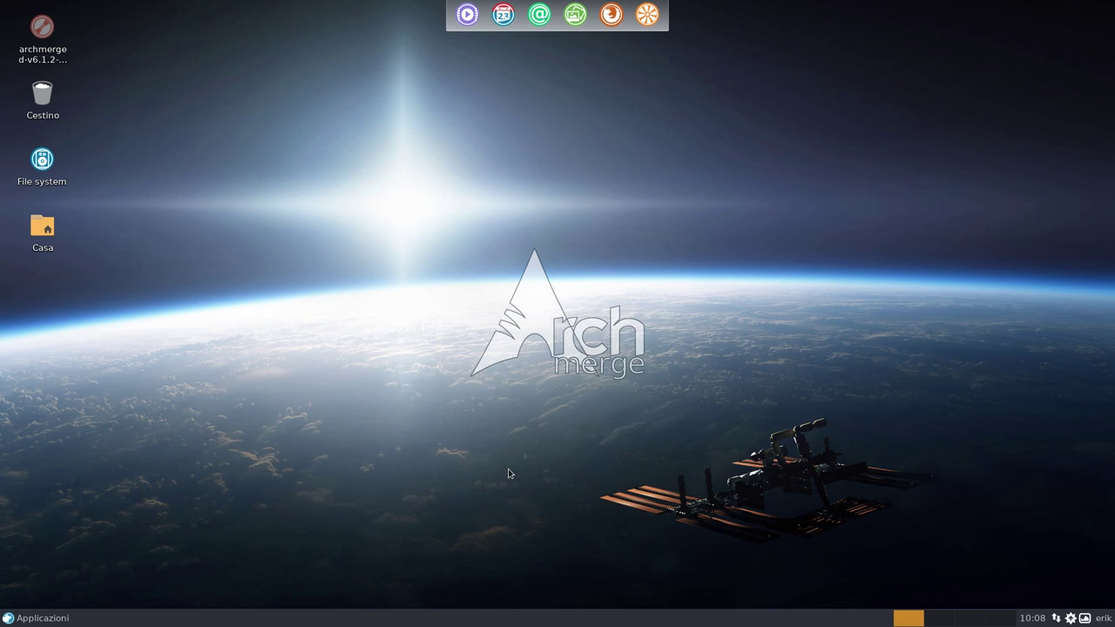
# - Reopen Conkyzen from the desktop menu and enable informant/AP-inf-orange.conkyrc
pyautogui.click(35, 618)
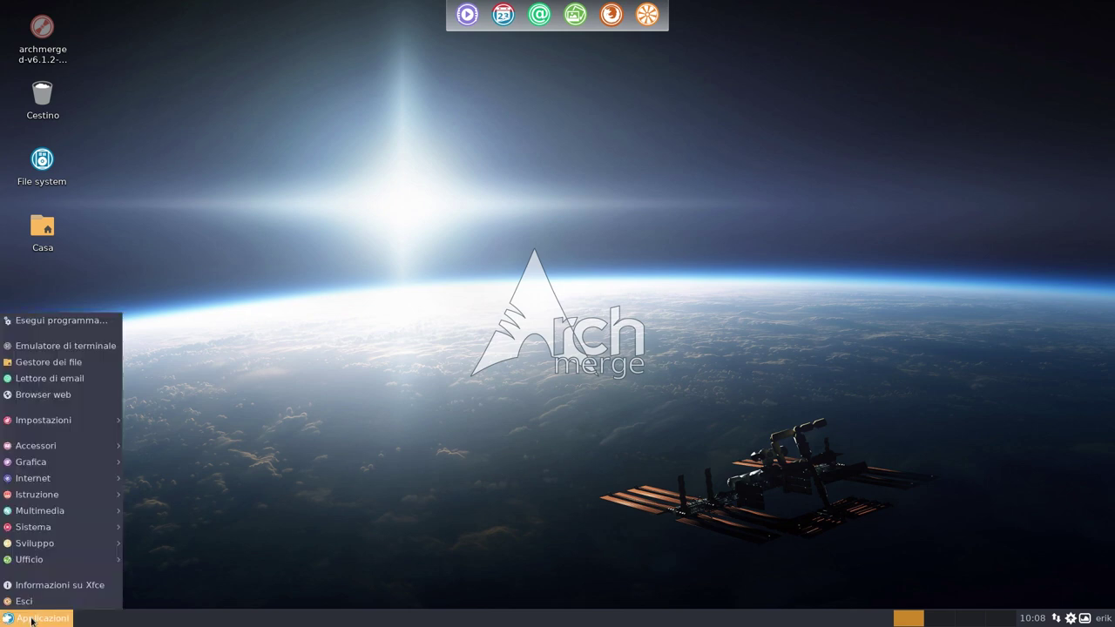
pyautogui.rightClick(265, 393)
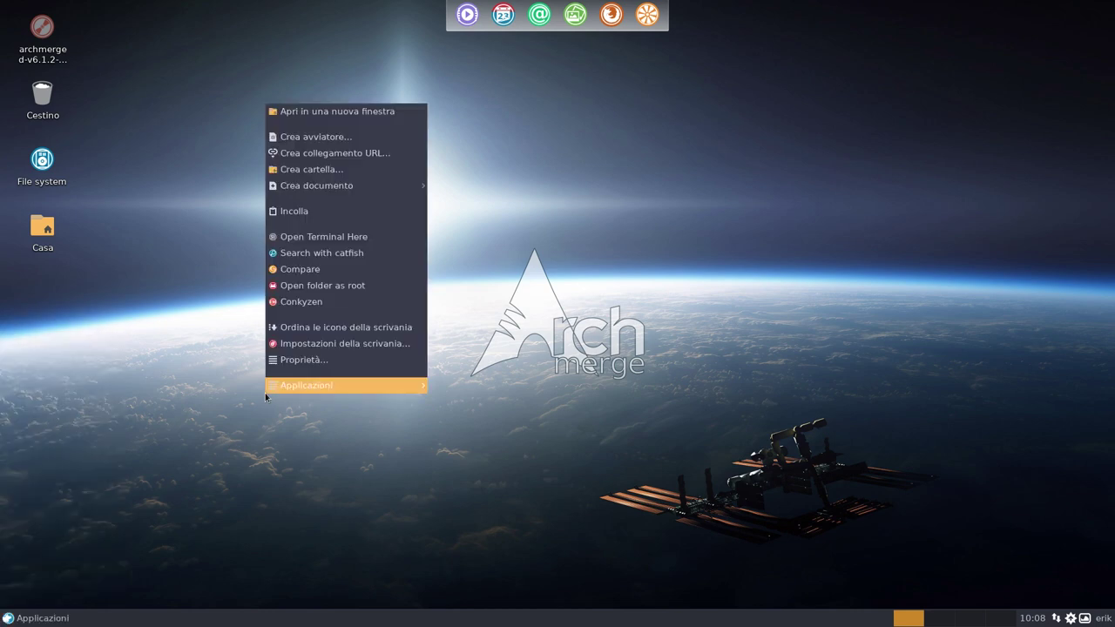
pyautogui.click(321, 301)
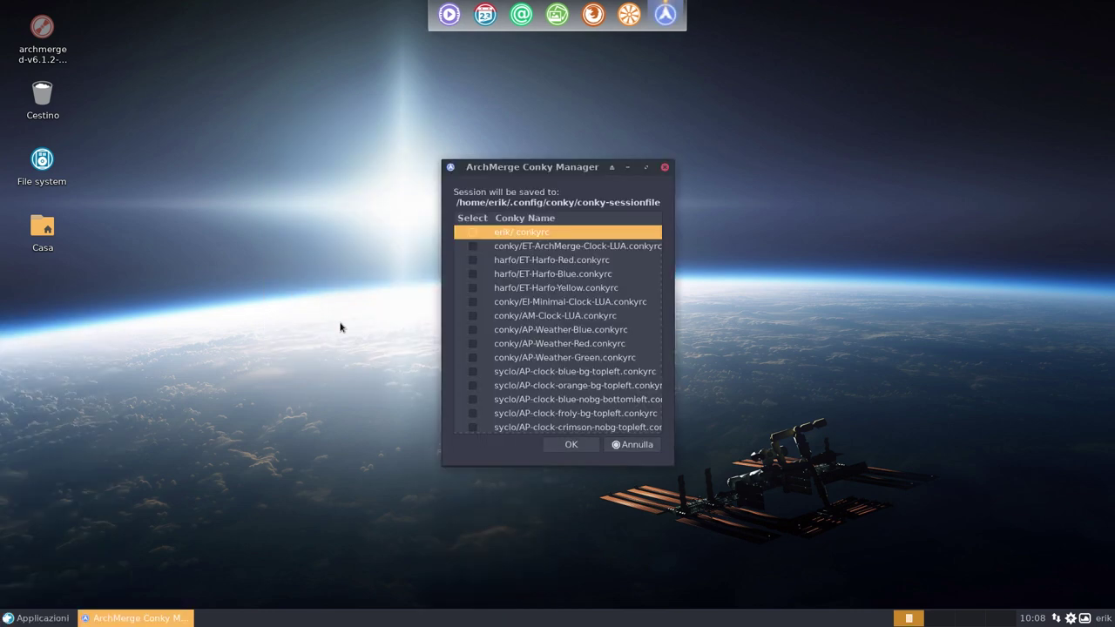
pyautogui.scroll(5, 524, 284)
pyautogui.scroll(-2, 530, 335)
pyautogui.scroll(-2, 529, 342)
pyautogui.scroll(-1, 529, 343)
pyautogui.scroll(-5, 528, 343)
pyautogui.scroll(-1, 529, 343)
pyautogui.scroll(-2, 529, 343)
pyautogui.scroll(-1, 529, 344)
pyautogui.scroll(-2, 528, 345)
pyautogui.scroll(-1, 529, 344)
pyautogui.scroll(1, 529, 344)
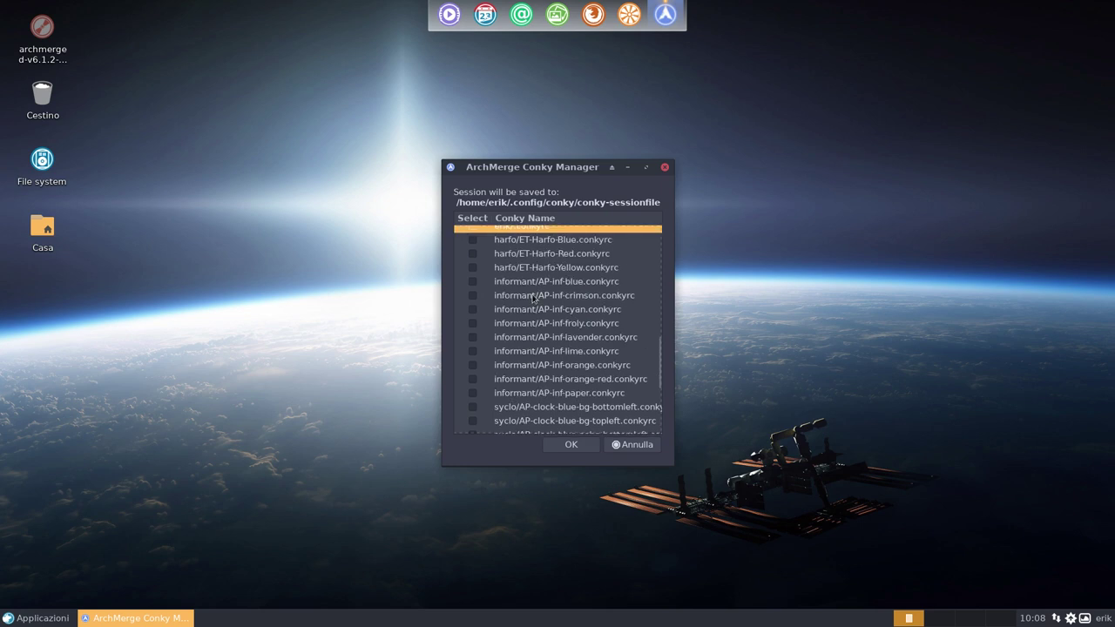
pyautogui.moveTo(550, 185); pyautogui.dragTo(305, 203)
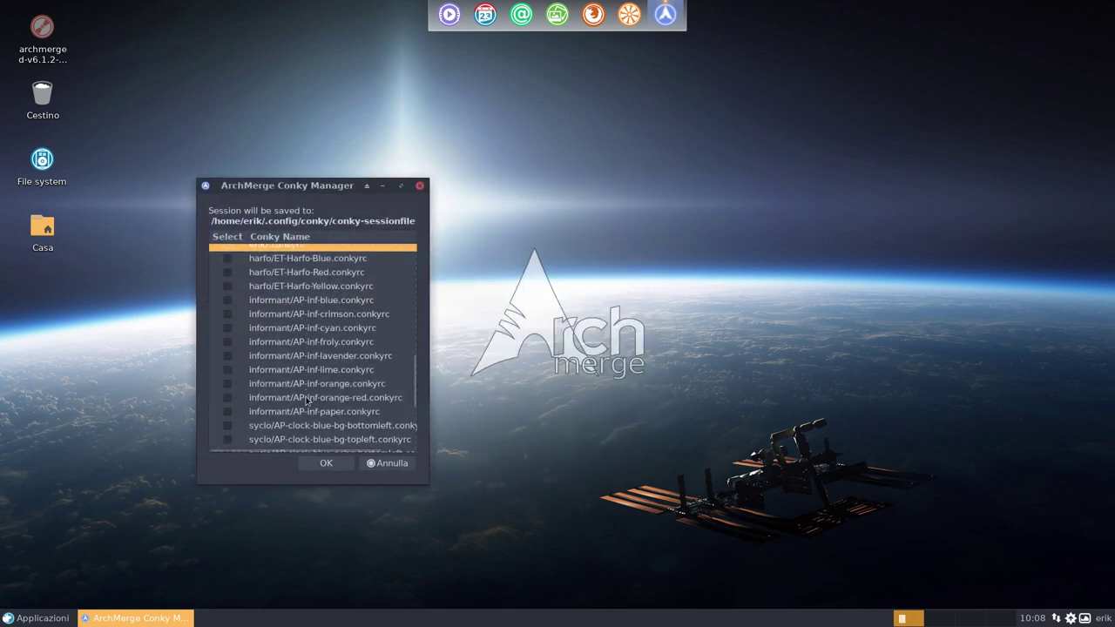
pyautogui.click(218, 385)
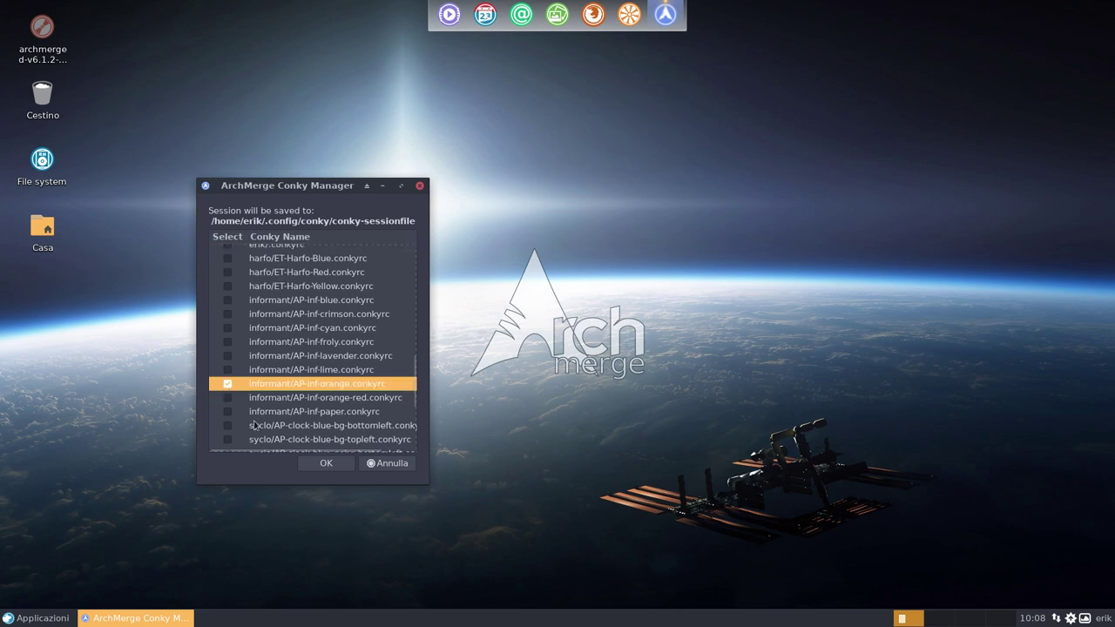
pyautogui.click(326, 462)
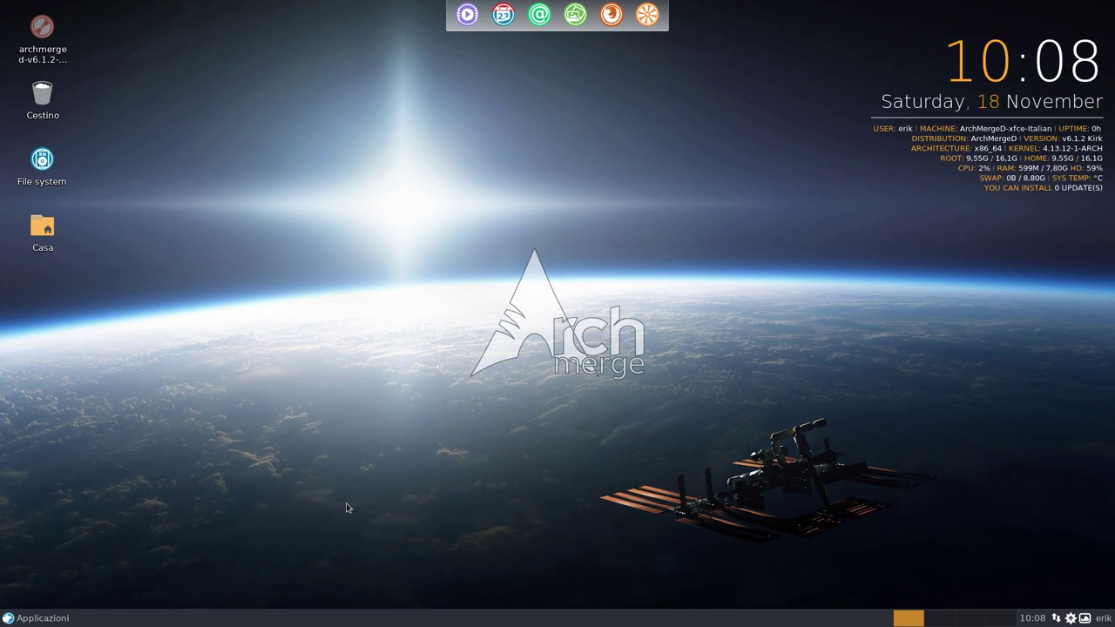
pyautogui.click(35, 618)
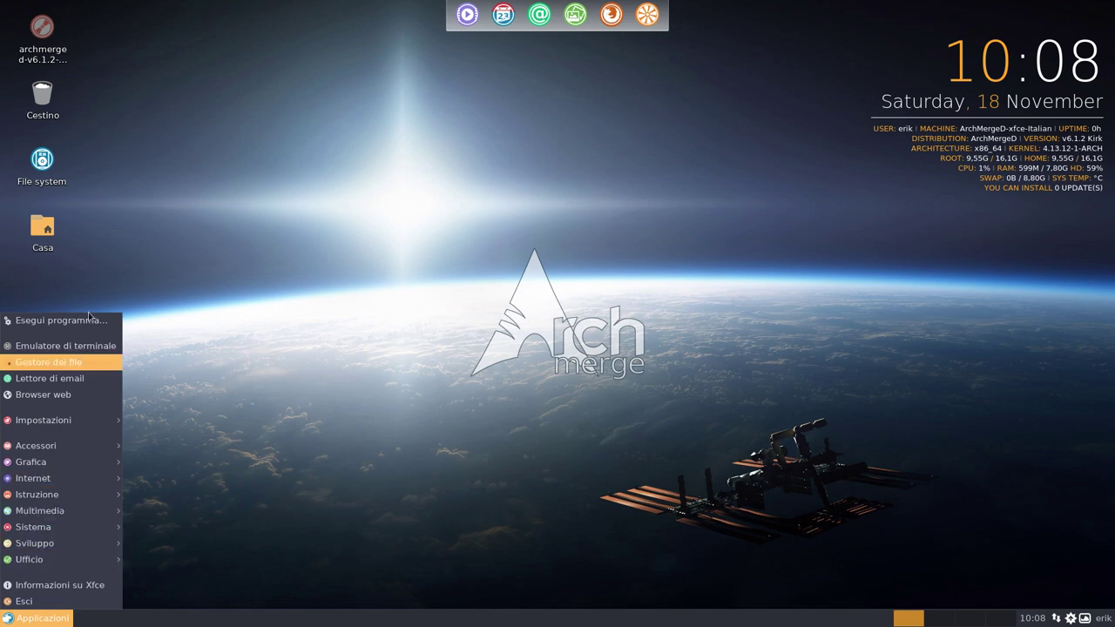
pyautogui.click(47, 231)
pyautogui.doubleClick(47, 231)
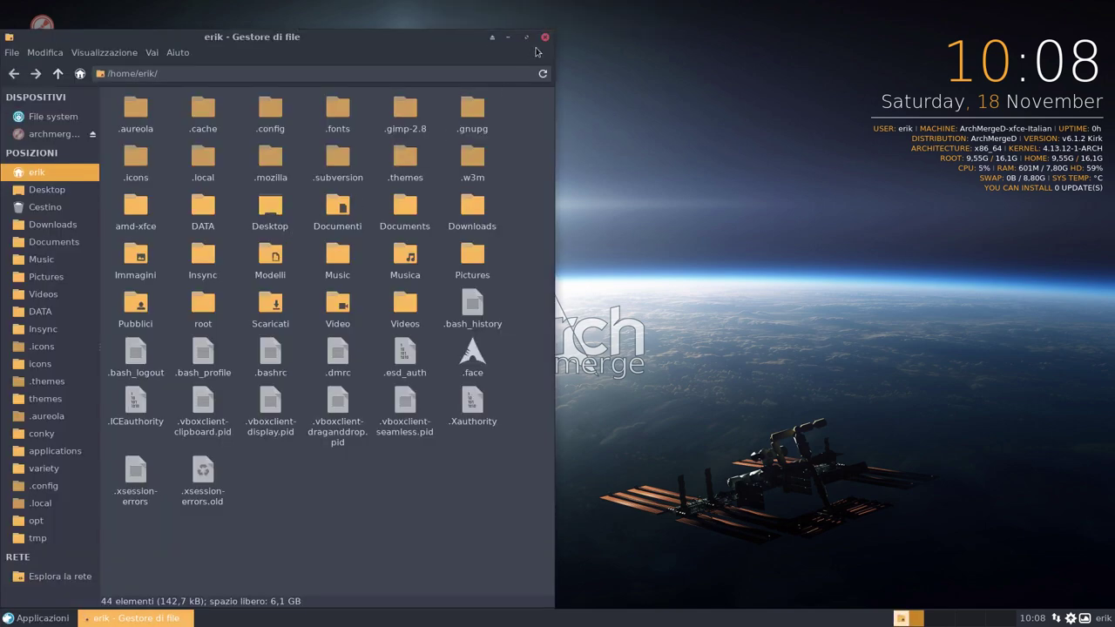
pyautogui.click(545, 37)
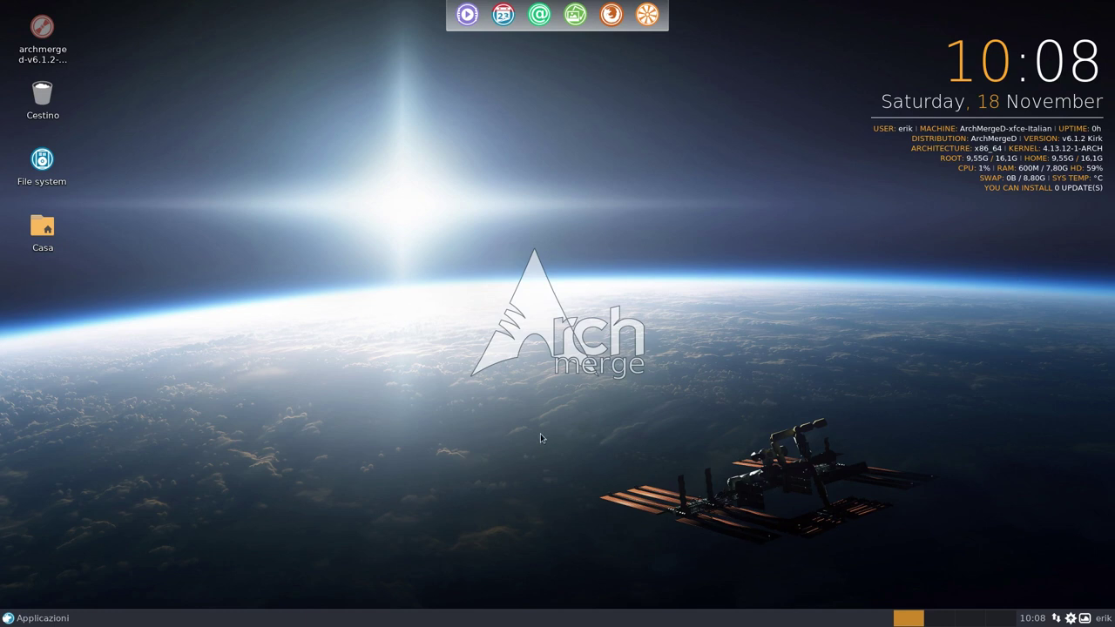
# - Enable icon zoom in Plank's dock preferences and raise the zoom to 157
pyautogui.rightClick(467, 15)
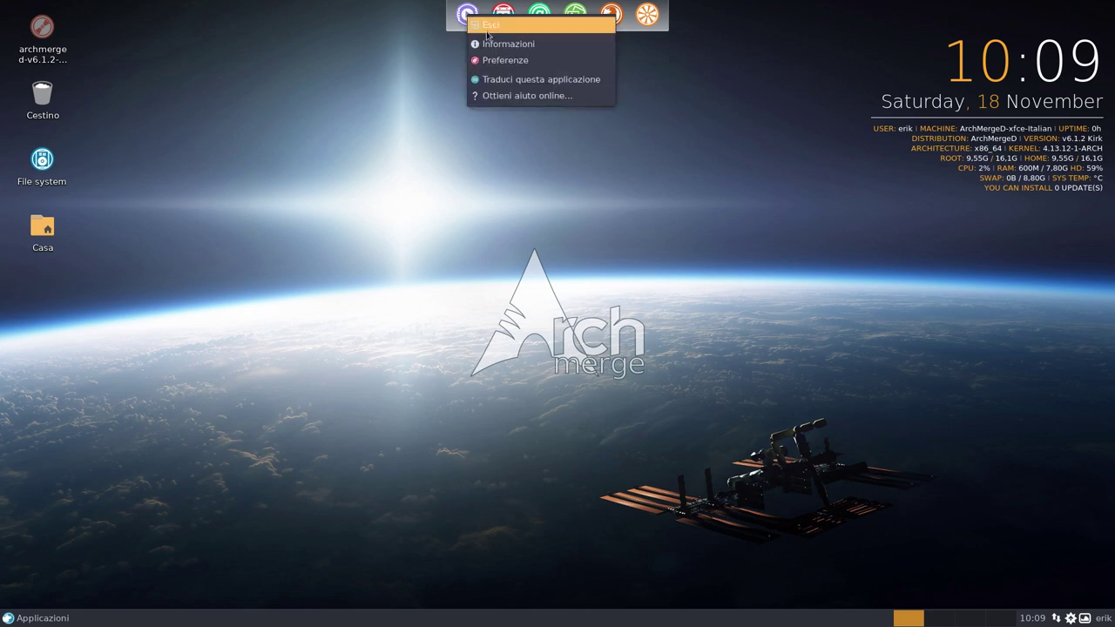
pyautogui.click(518, 60)
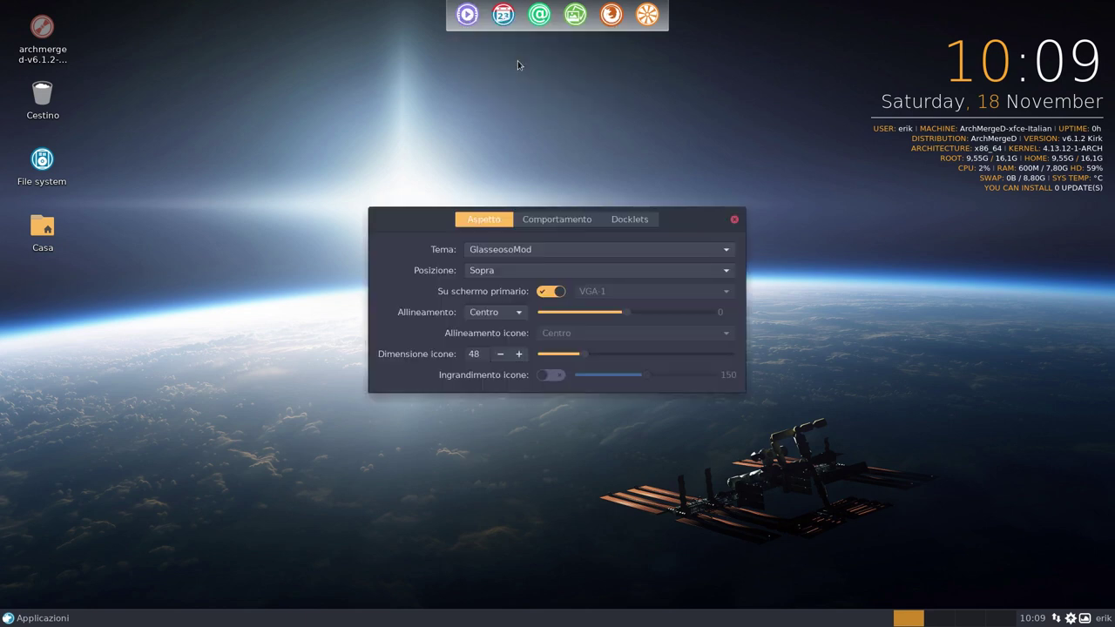
pyautogui.click(550, 377)
pyautogui.moveTo(642, 376); pyautogui.dragTo(648, 375)
# - Set the dock theme to Translucent-Panel and close the preferences
pyautogui.click(513, 250)
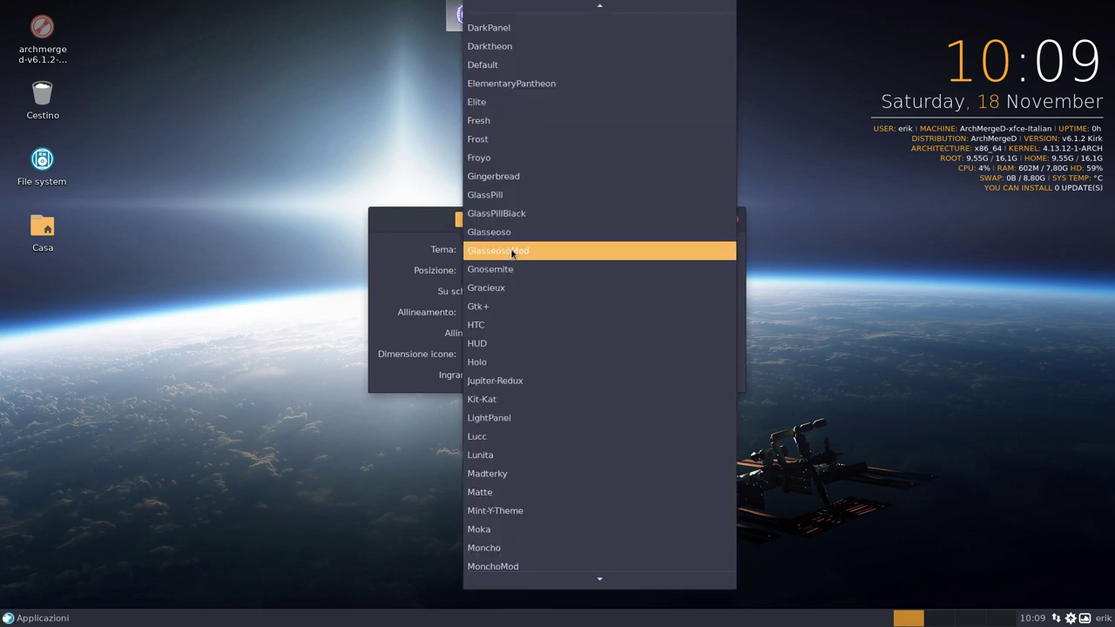
pyautogui.scroll(-1, 514, 255)
pyautogui.scroll(-5, 517, 256)
pyautogui.scroll(-4, 516, 257)
pyautogui.scroll(-1, 517, 258)
pyautogui.click(516, 254)
pyautogui.scroll(1, 514, 254)
pyautogui.scroll(1, 515, 255)
pyautogui.scroll(1, 515, 254)
pyautogui.scroll(1, 515, 254)
pyautogui.scroll(1, 515, 254)
pyautogui.click(734, 221)
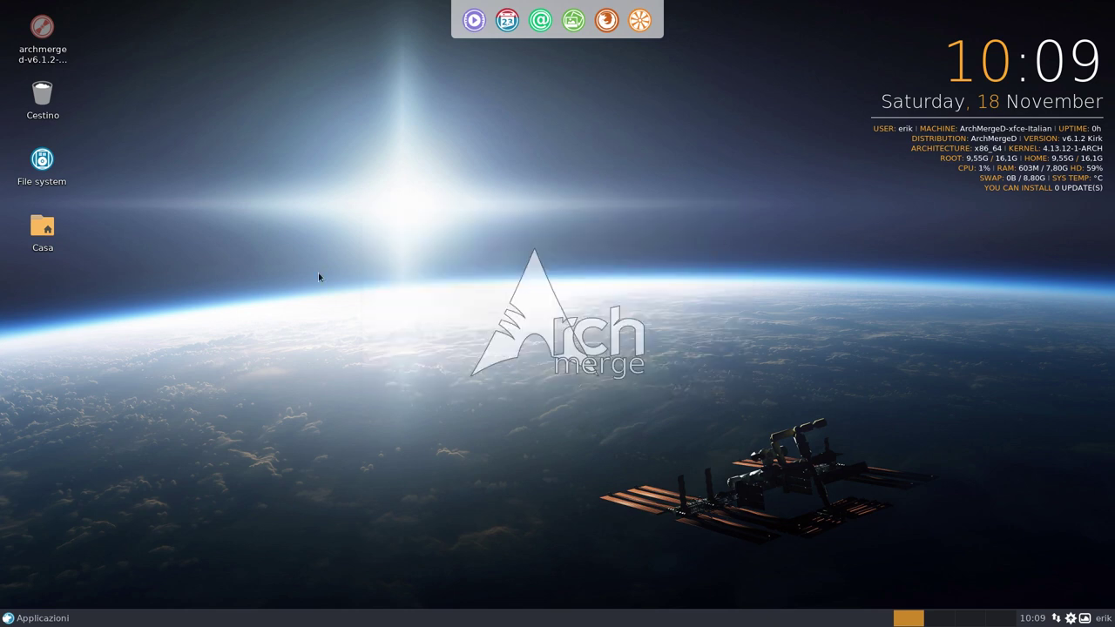
# - Bring up the Applicazioni menu at its Accessori submenu, listing Plank, Mousepad and Variety
pyautogui.click(35, 617)
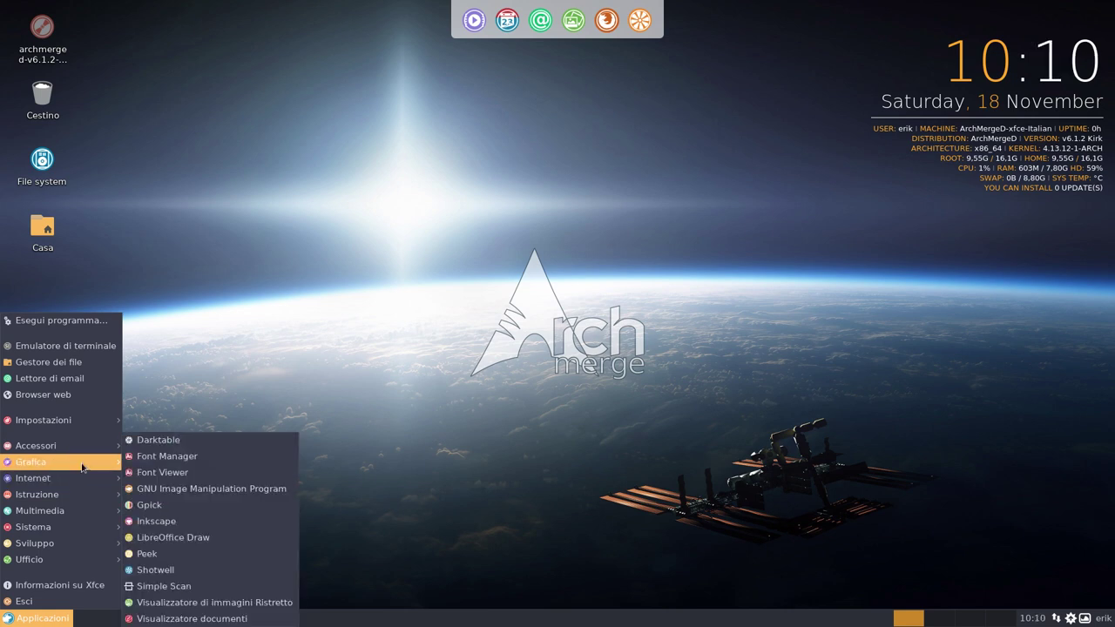
pyautogui.moveTo(60, 445)
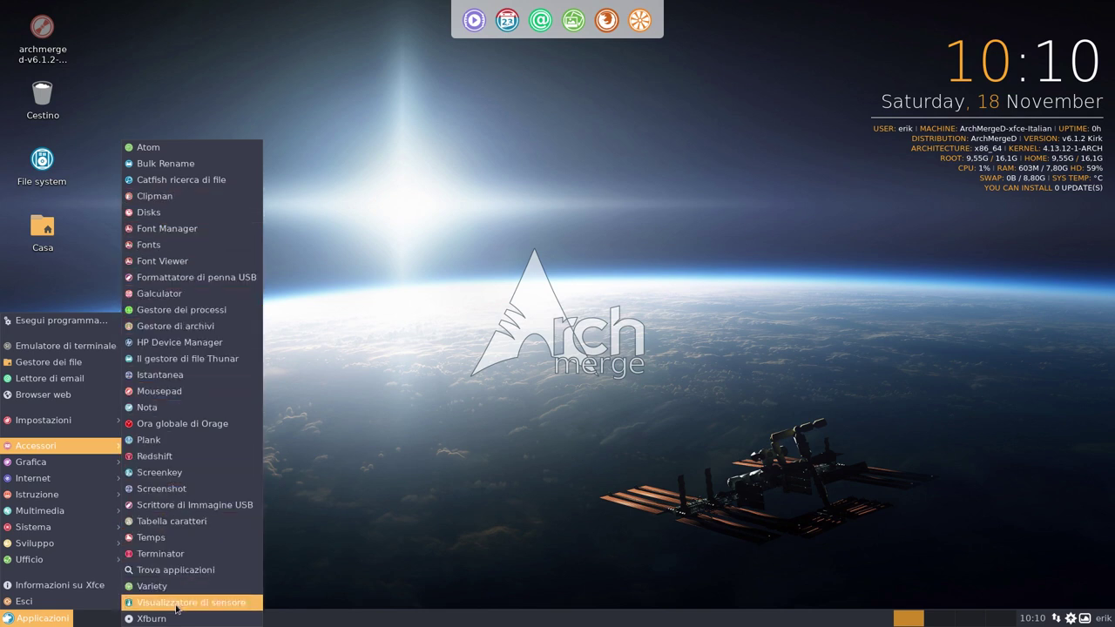
# - Browse from the File system root into /usr/share, after a detour through /usr/usr
pyautogui.click(345, 302)
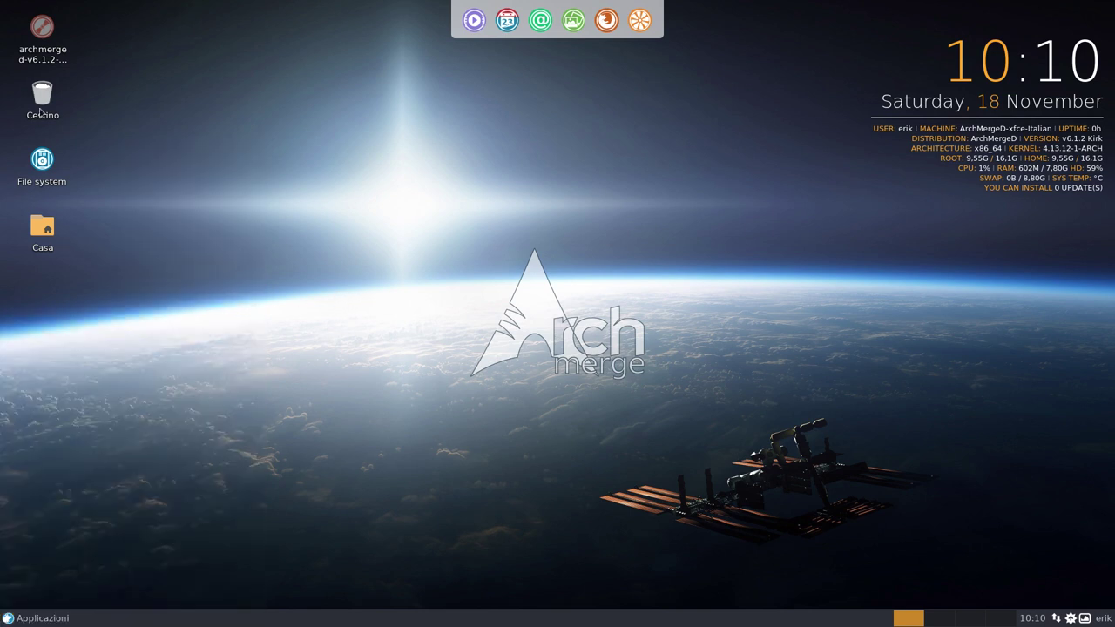
pyautogui.doubleClick(43, 161)
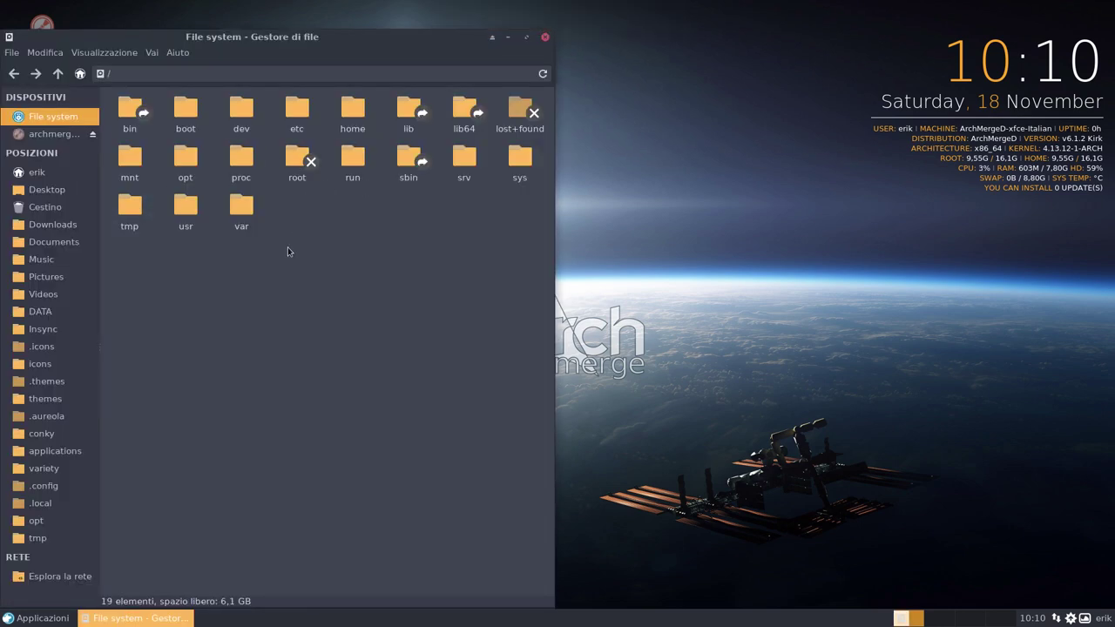
pyautogui.doubleClick(189, 206)
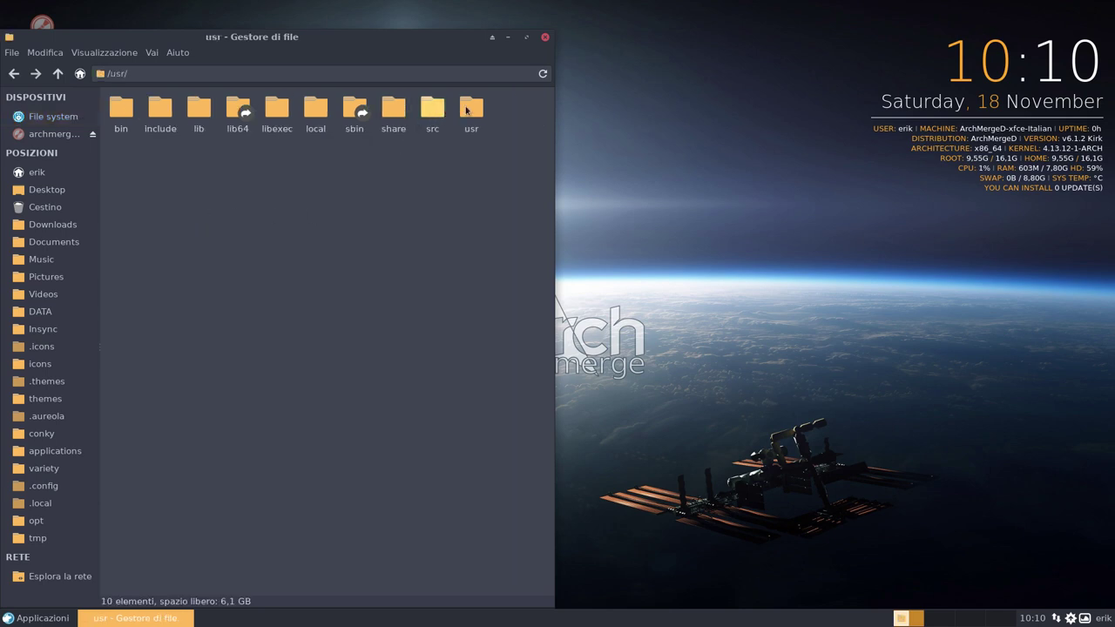
pyautogui.click(470, 117)
pyautogui.doubleClick(470, 116)
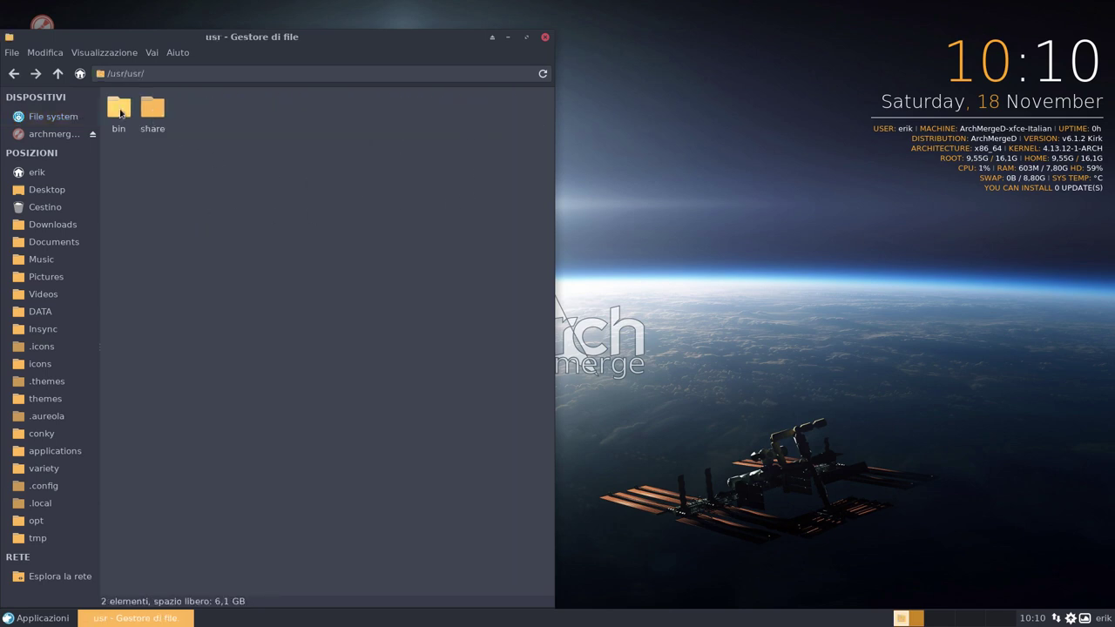
pyautogui.doubleClick(157, 109)
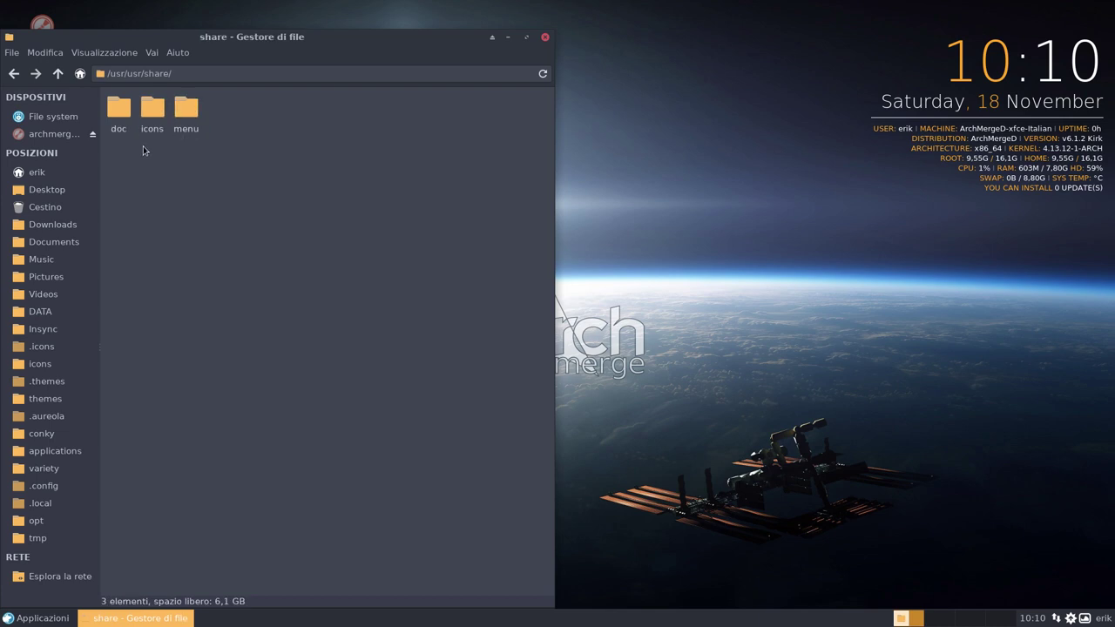
pyautogui.click(57, 74)
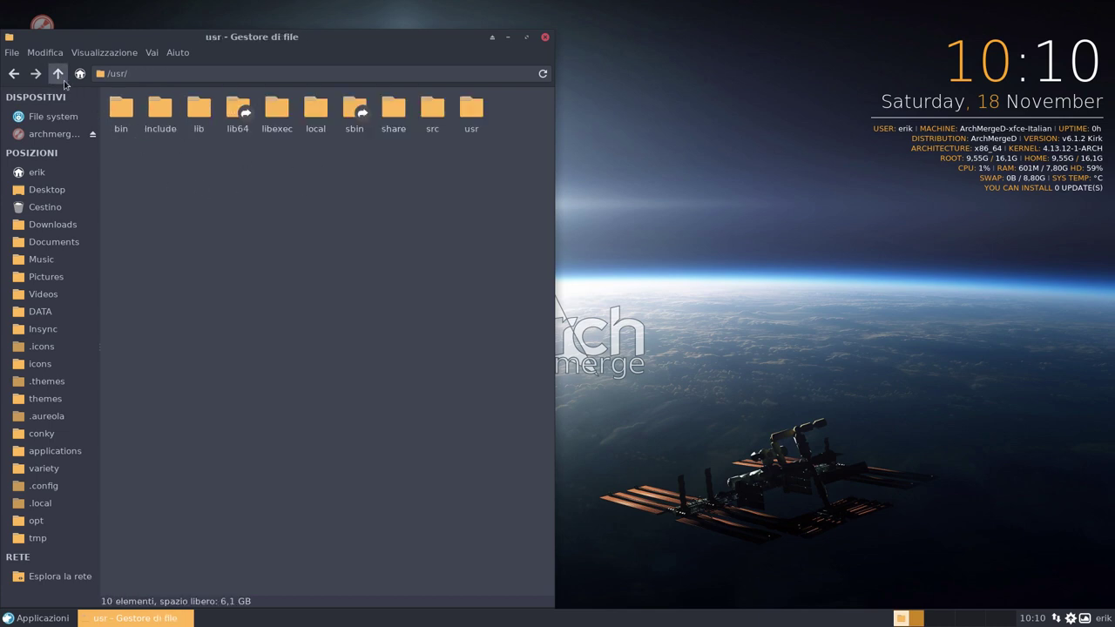
pyautogui.click(58, 74)
pyautogui.doubleClick(181, 207)
pyautogui.doubleClick(393, 108)
# - Open the applications folder of launcher files inside /usr/share
pyautogui.write('icon')
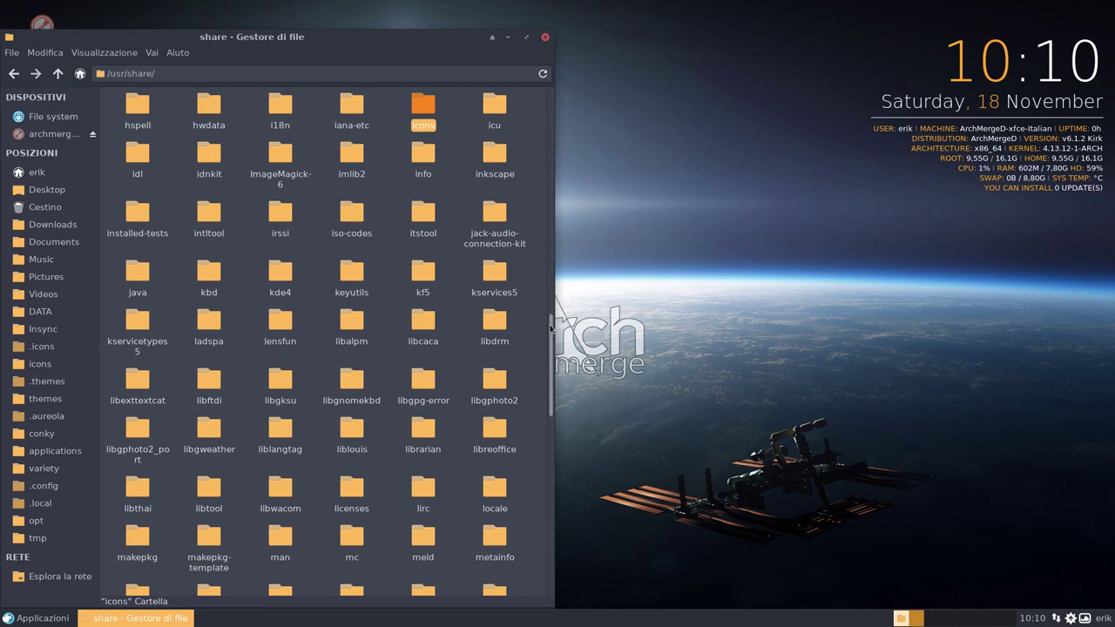
pyautogui.scroll(5, 551, 203)
pyautogui.scroll(5, 551, 203)
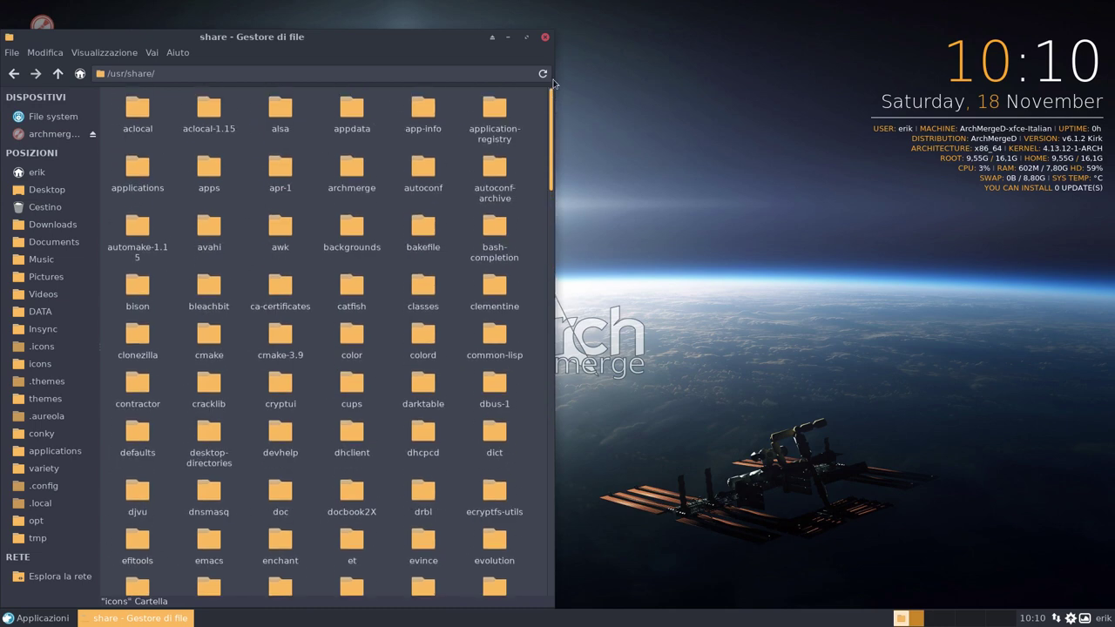
pyautogui.doubleClick(137, 168)
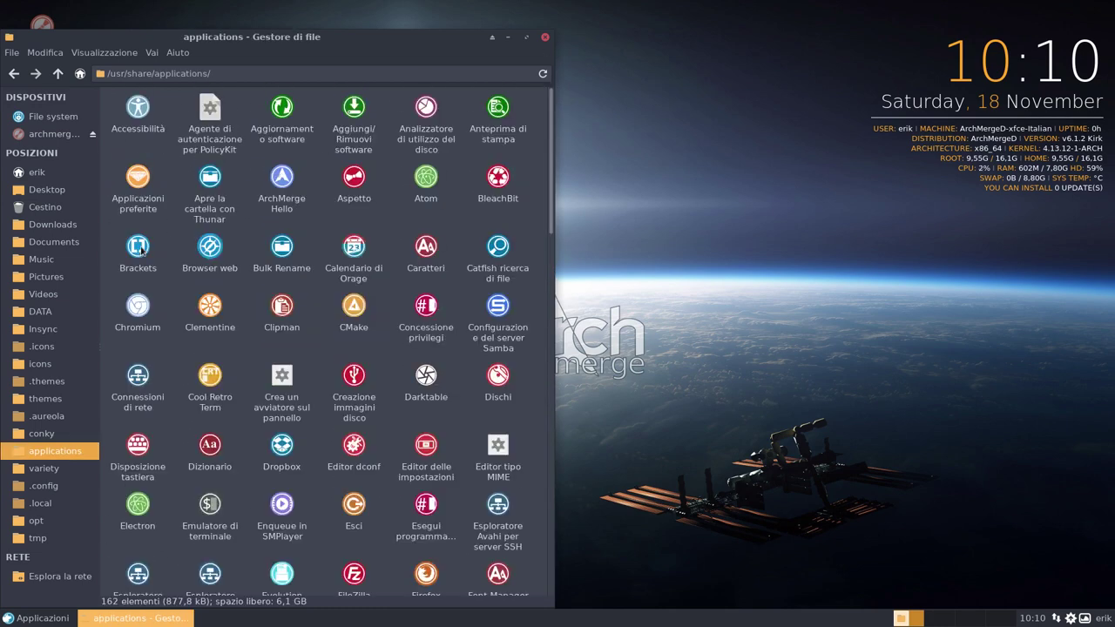
pyautogui.scroll(-5, 231, 376)
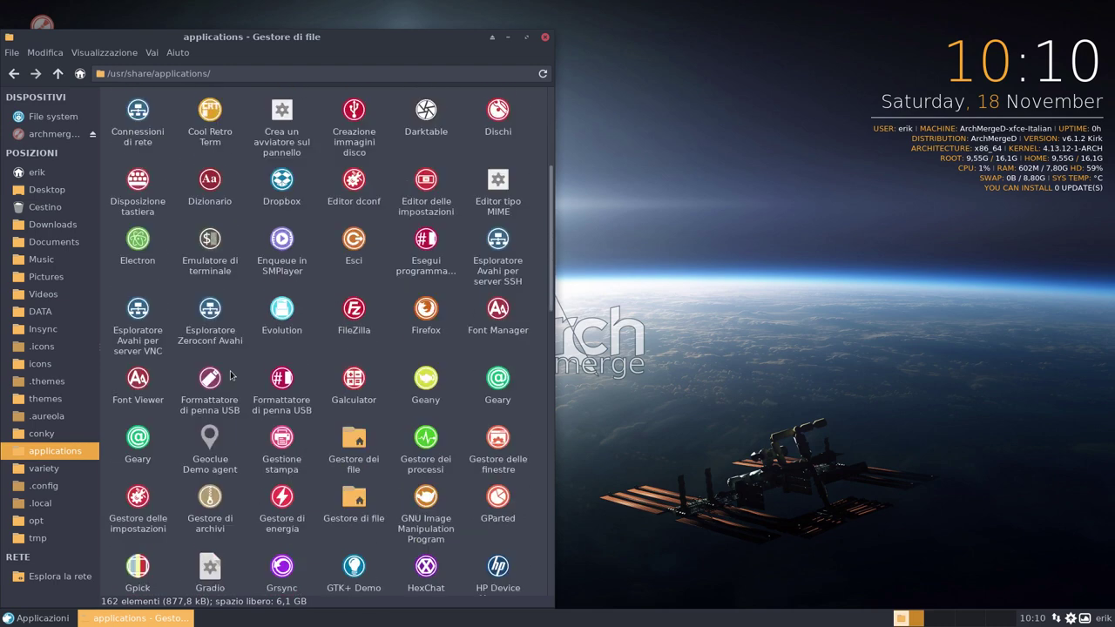
pyautogui.scroll(-5, 231, 375)
# - Select the Lettore di email launcher and bring up its Apri con choices
pyautogui.click(41, 619)
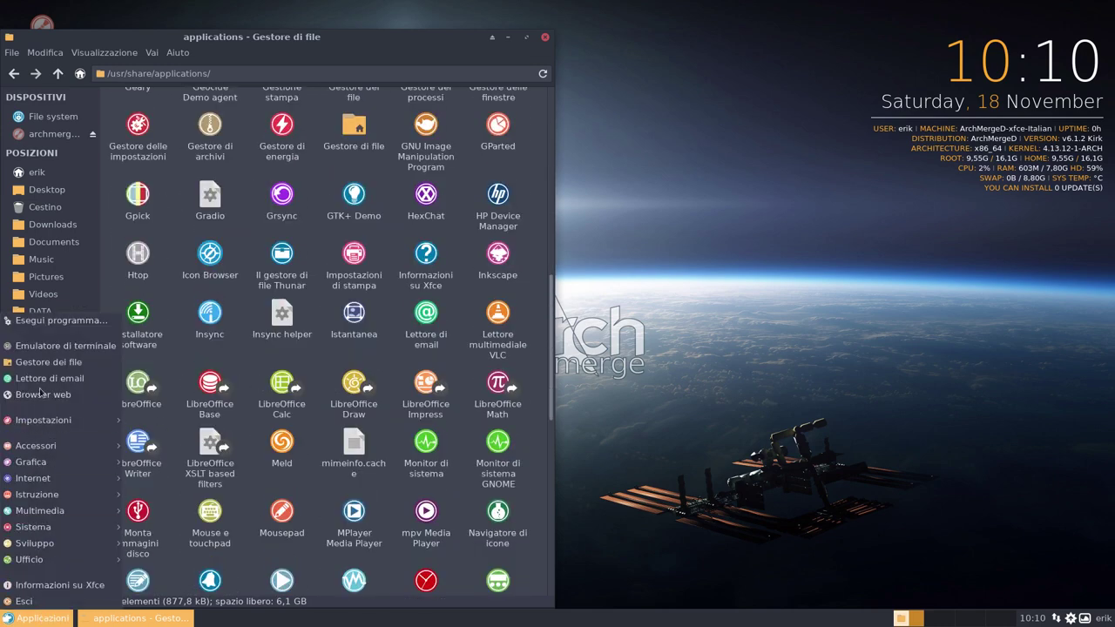
pyautogui.click(328, 357)
pyautogui.click(352, 340)
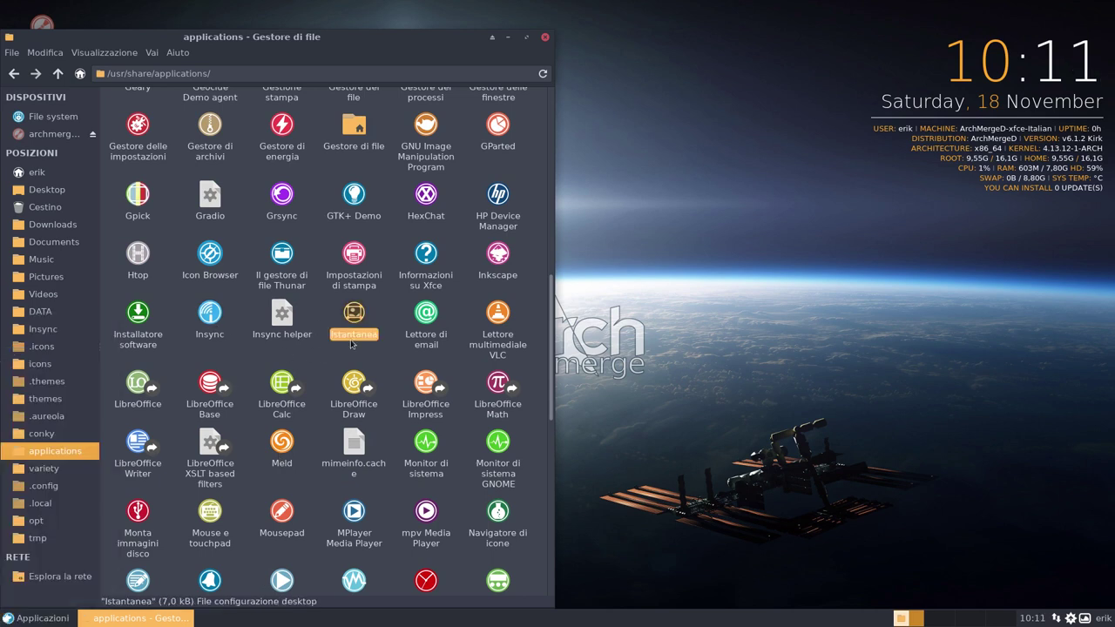
pyautogui.click(426, 325)
pyautogui.click(499, 345)
pyautogui.click(425, 319)
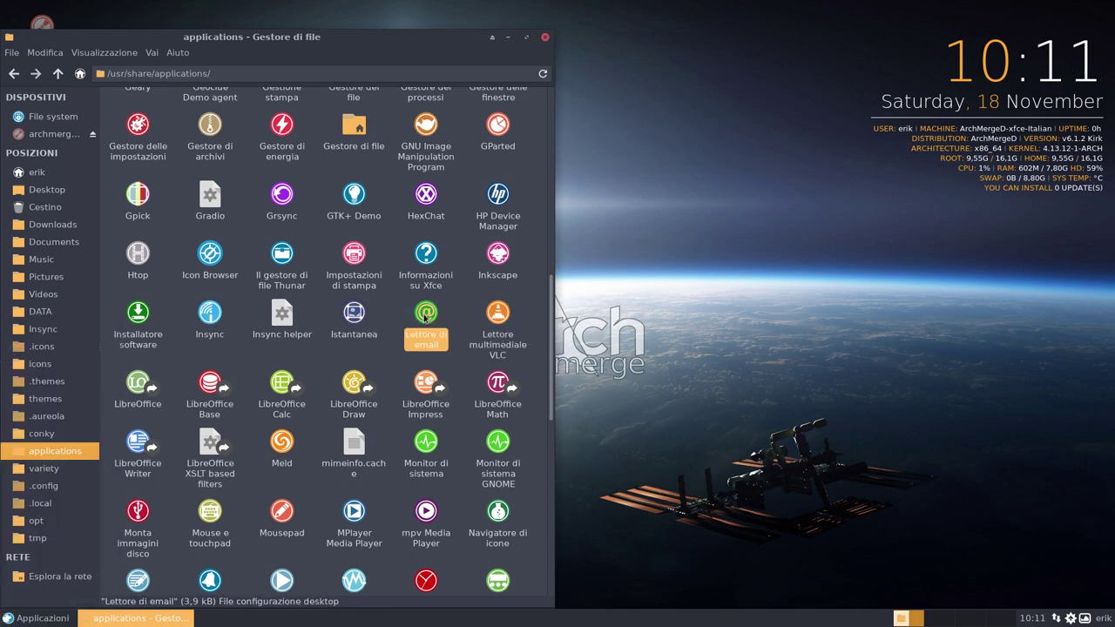
pyautogui.rightClick(425, 319)
pyautogui.moveTo(470, 338)
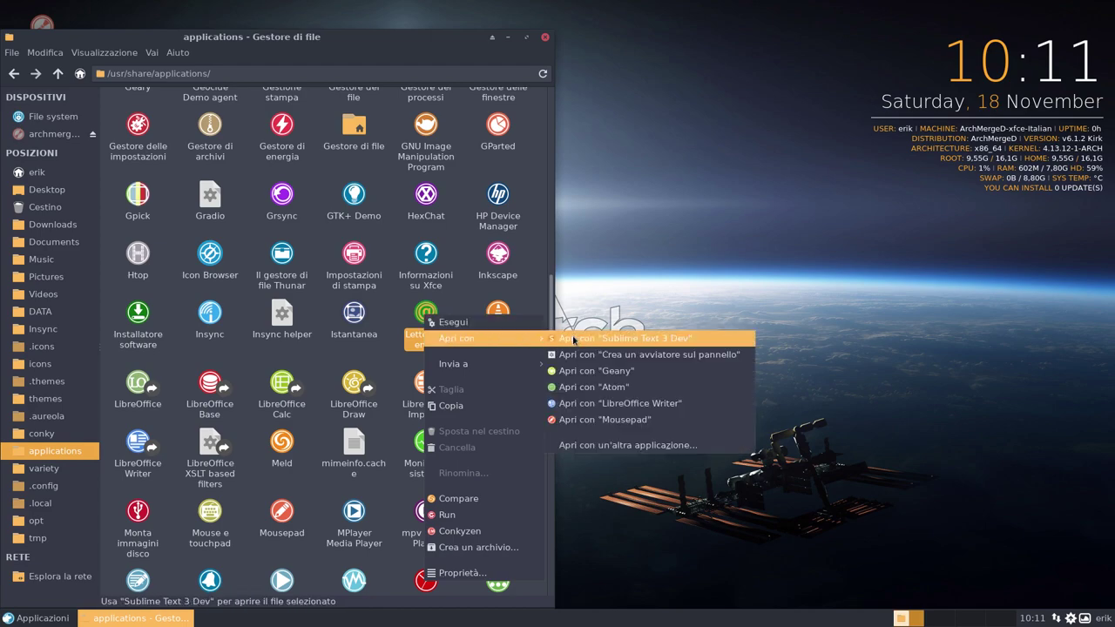
pyautogui.click(622, 339)
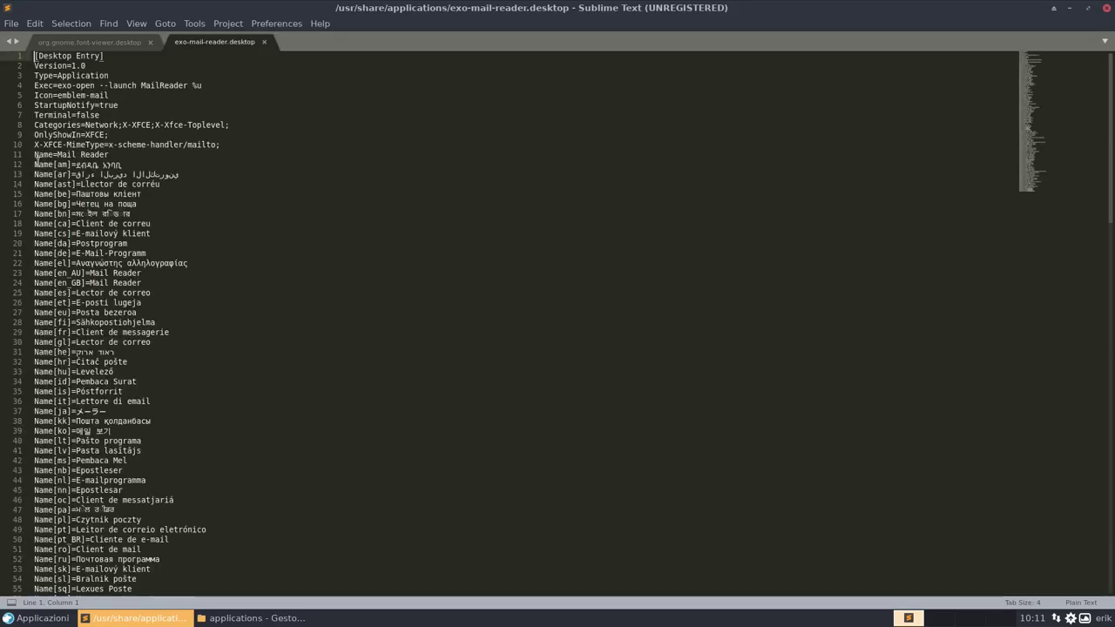
pyautogui.moveTo(35, 161); pyautogui.dragTo(211, 570)
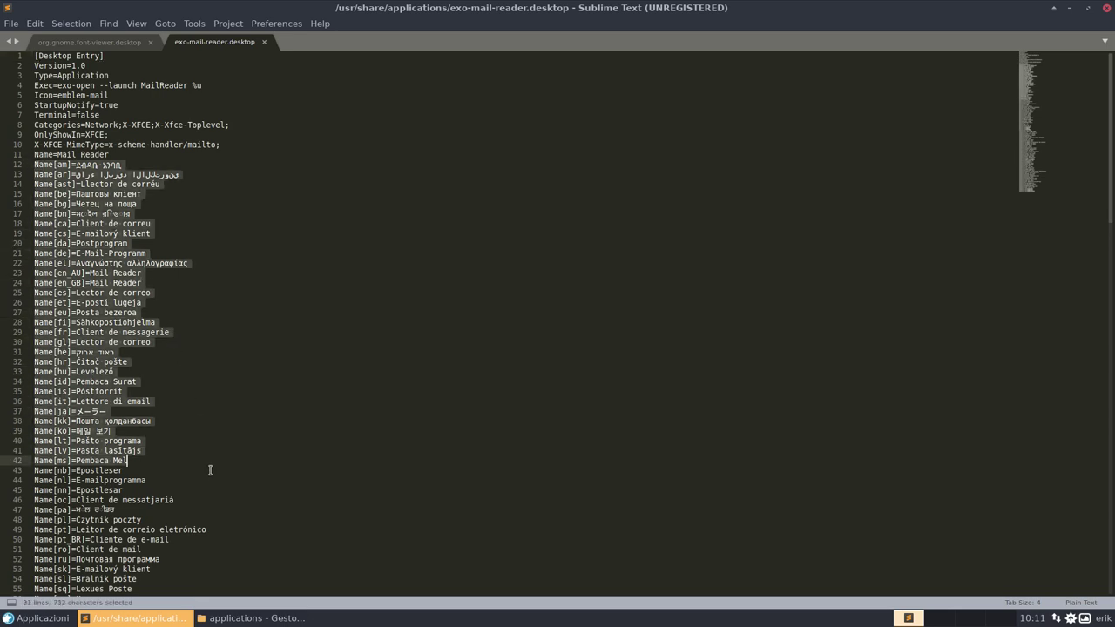
pyautogui.click(70, 343)
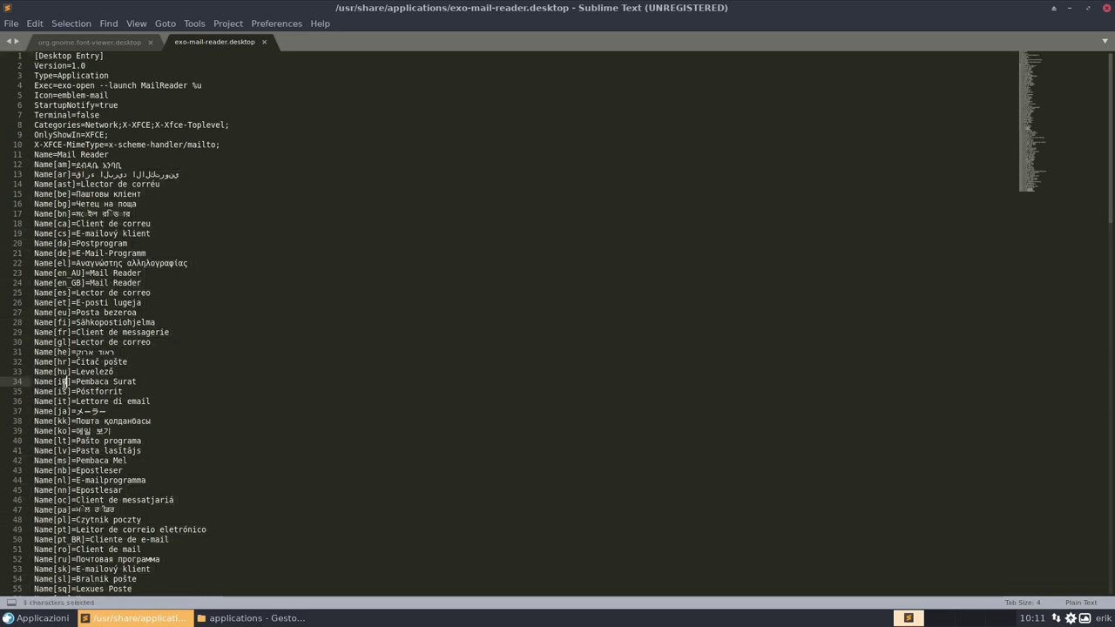
pyautogui.click(59, 183)
pyautogui.click(264, 42)
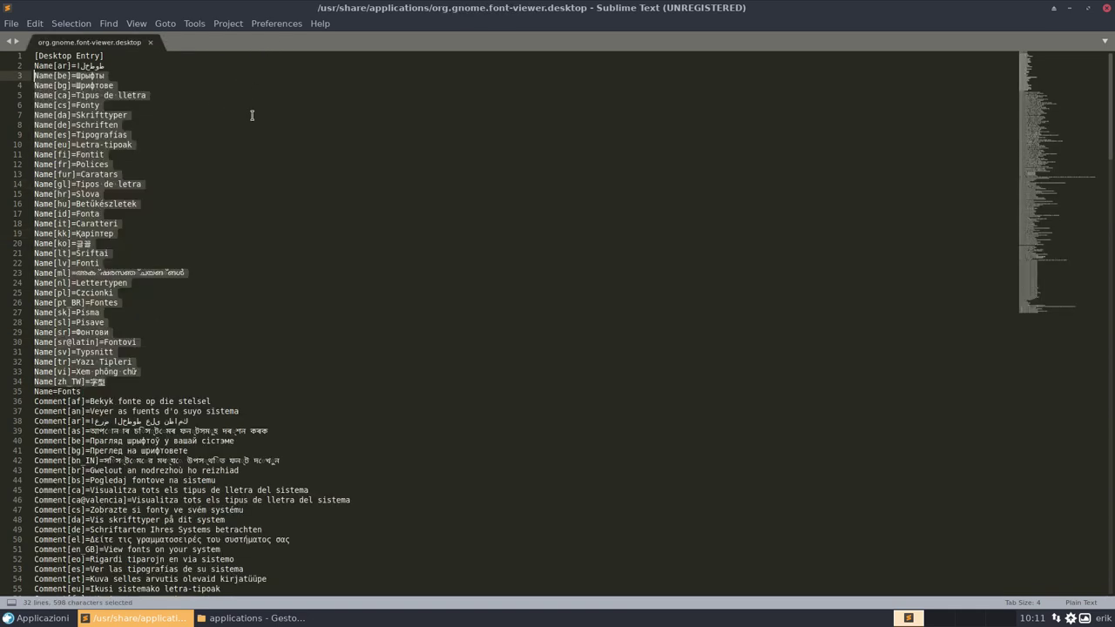
pyautogui.click(1106, 7)
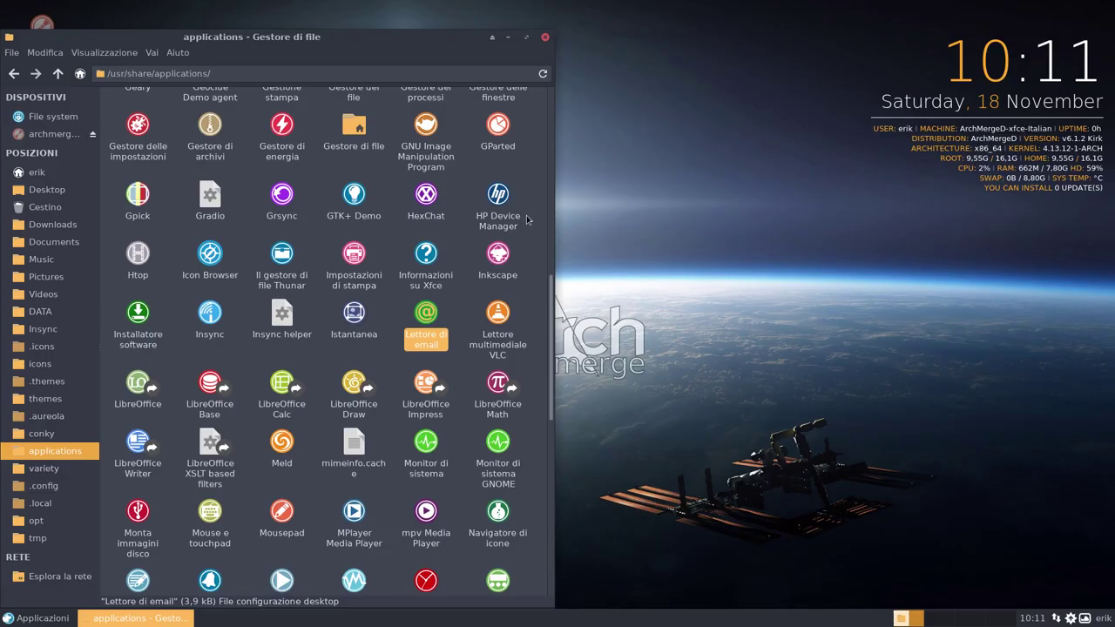
pyautogui.click(212, 318)
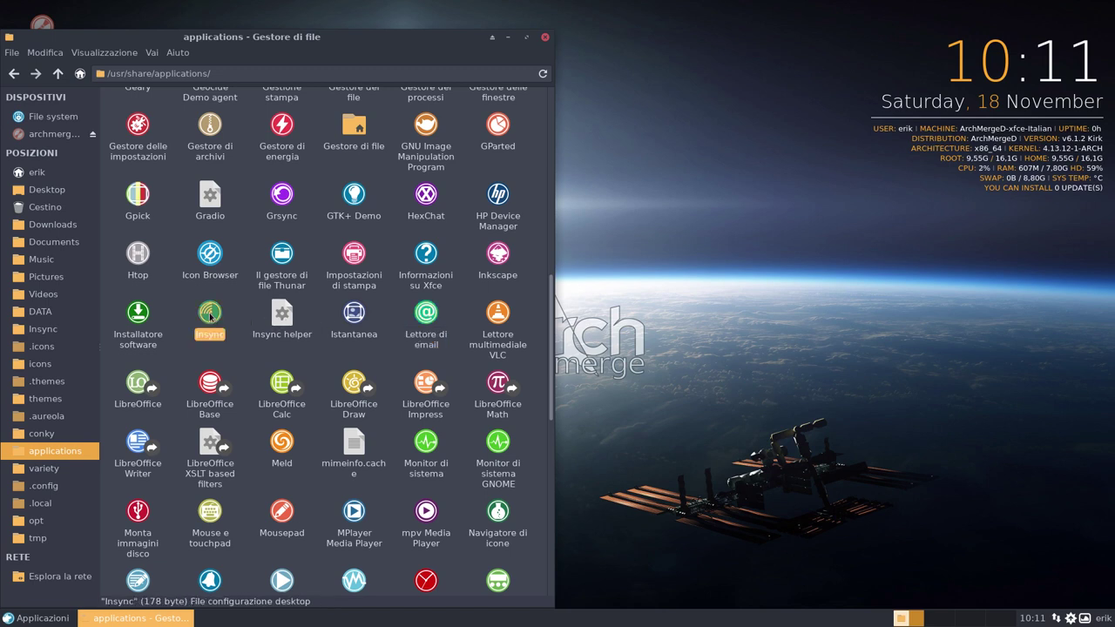
pyautogui.click(210, 260)
pyautogui.rightClick(211, 259)
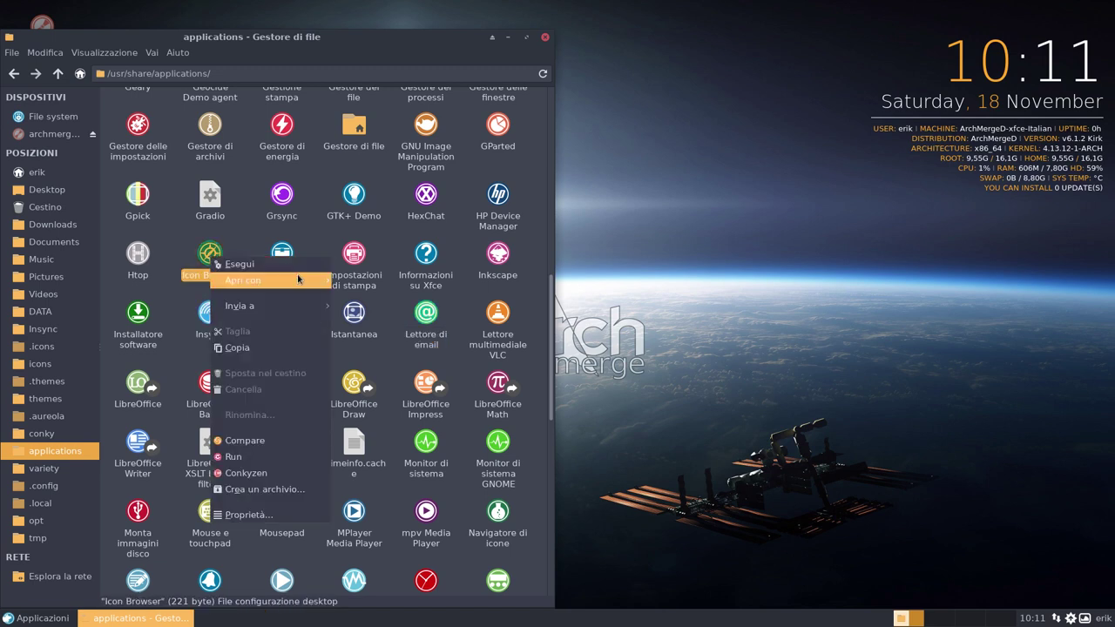
pyautogui.moveTo(261, 279)
pyautogui.click(397, 280)
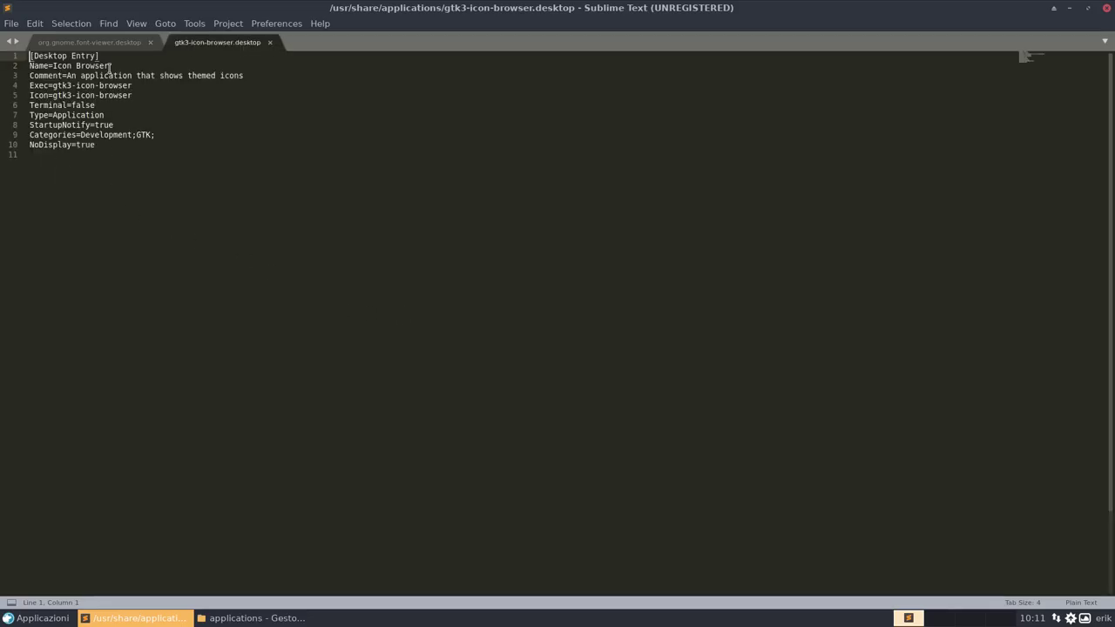
pyautogui.moveTo(109, 66); pyautogui.dragTo(29, 67)
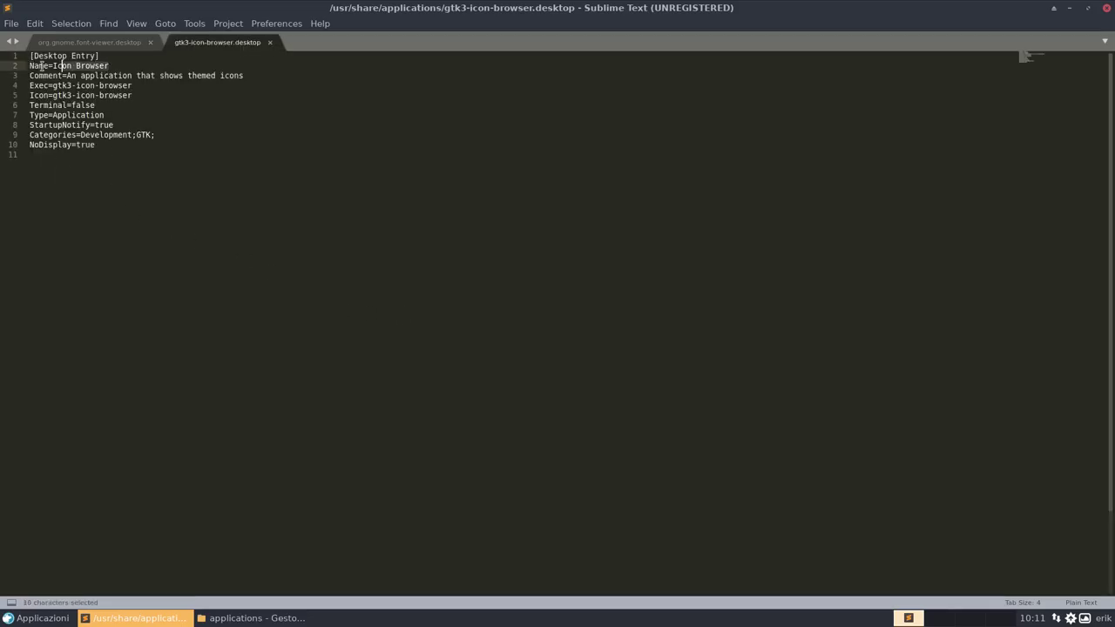
pyautogui.click(270, 42)
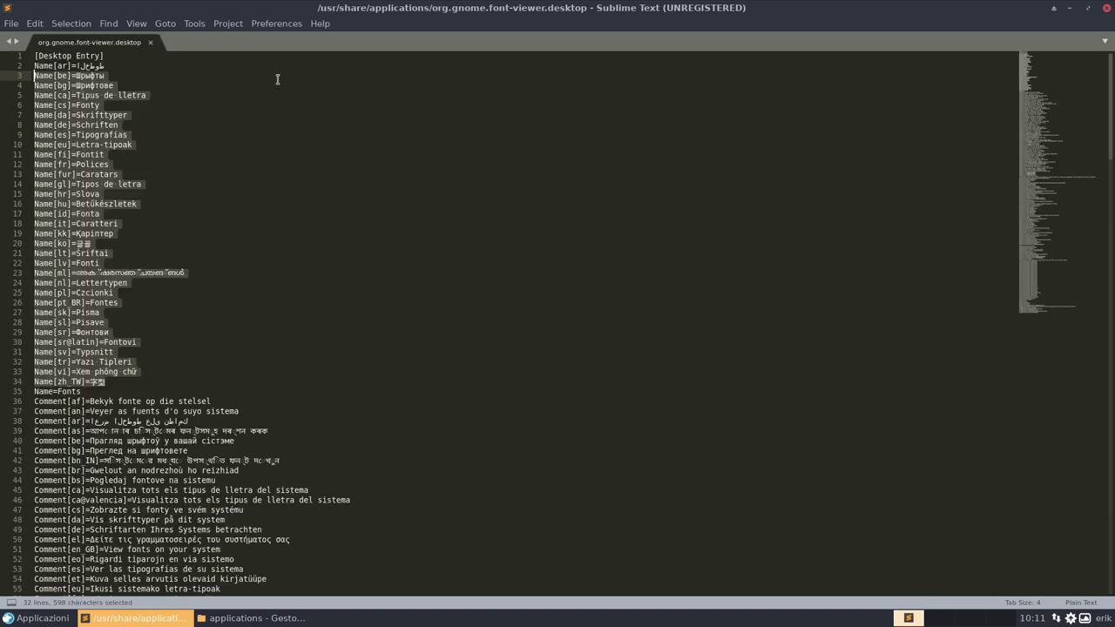
pyautogui.click(1107, 8)
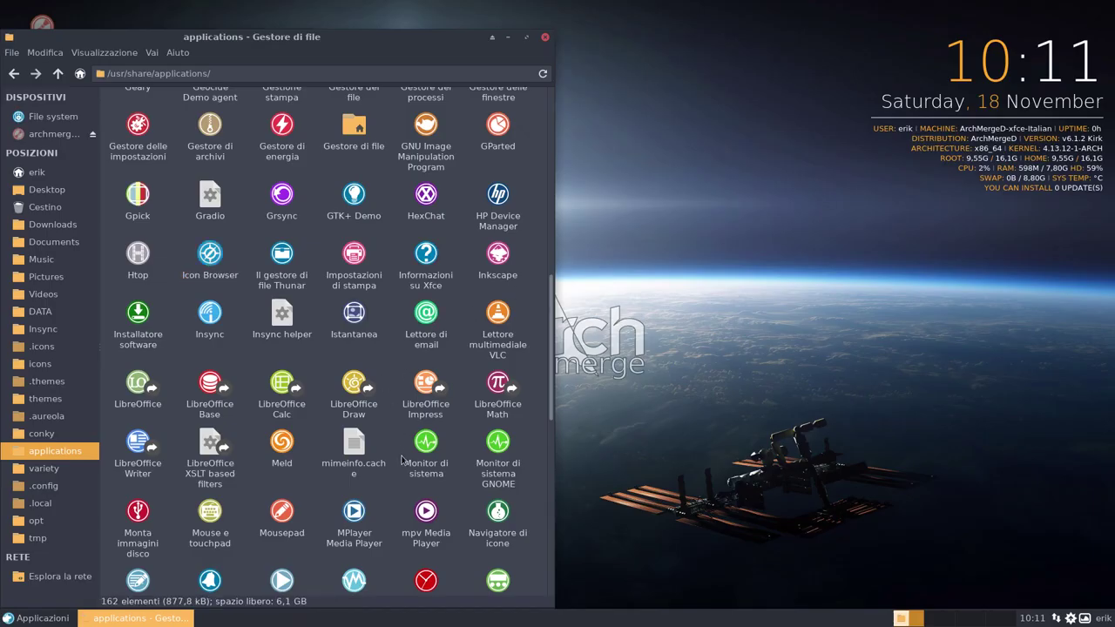
# - Close the Thunar window and bring up the Applicazioni menu over the wallpaper
pyautogui.scroll(-10, 403, 467)
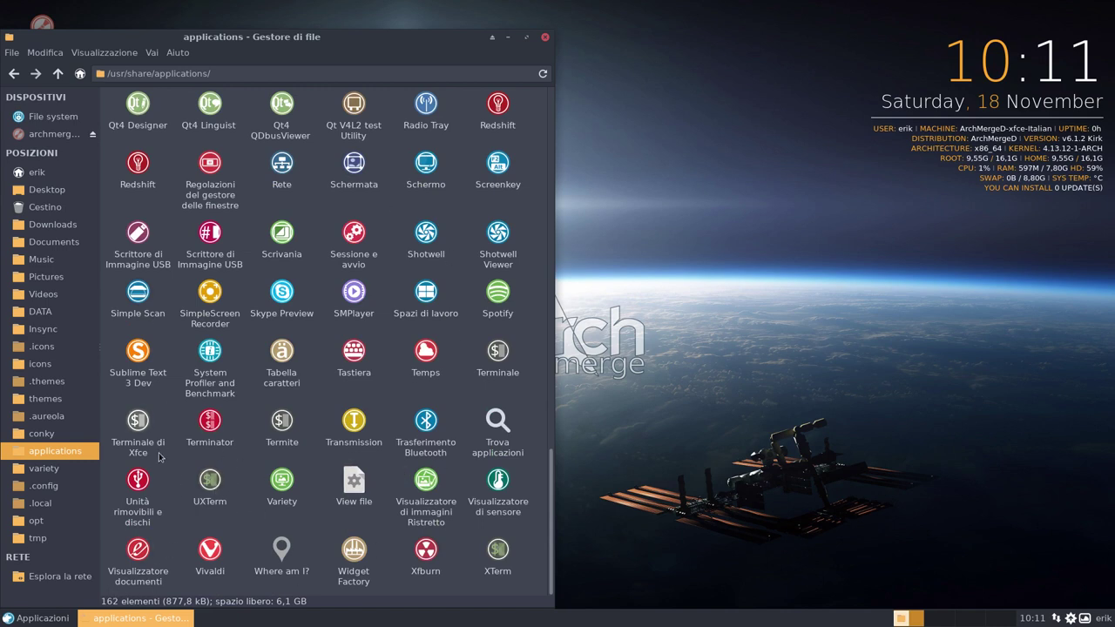
pyautogui.click(545, 36)
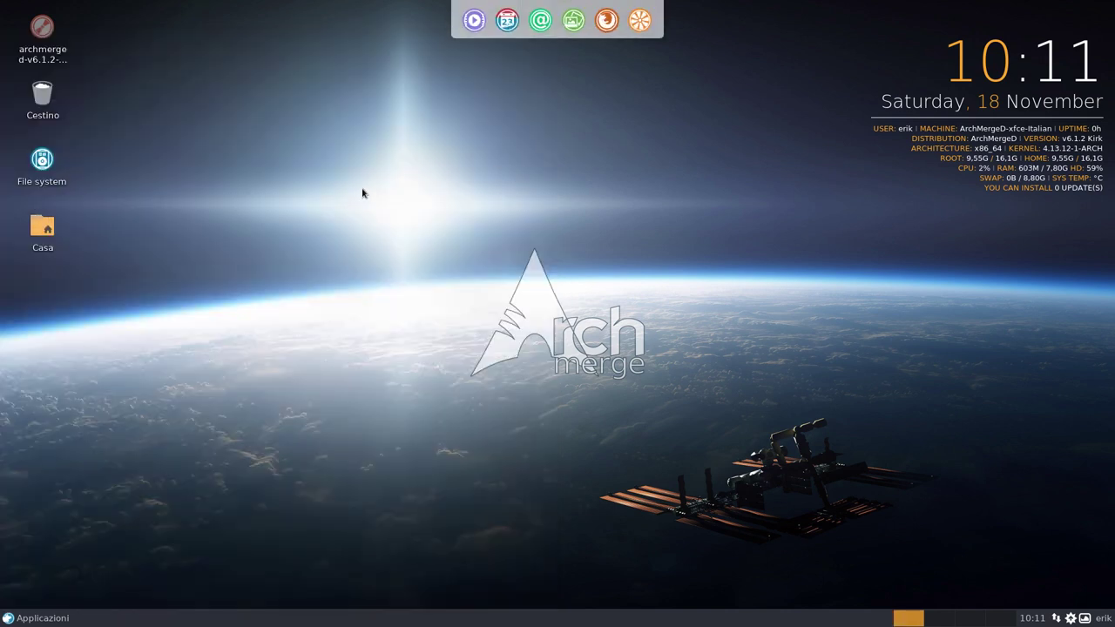
pyautogui.click(36, 620)
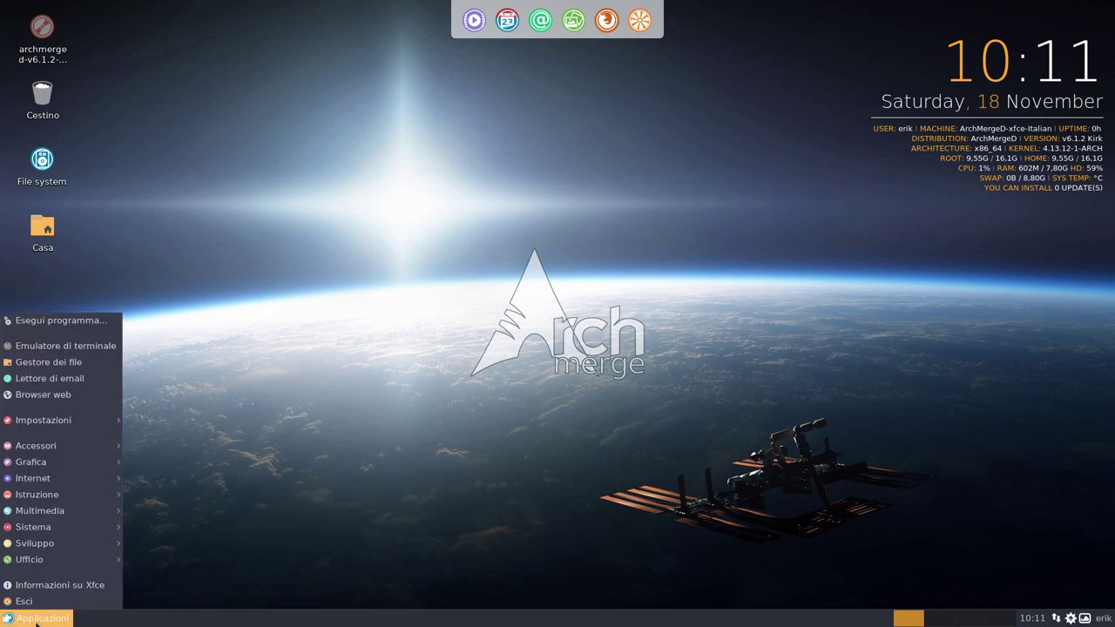